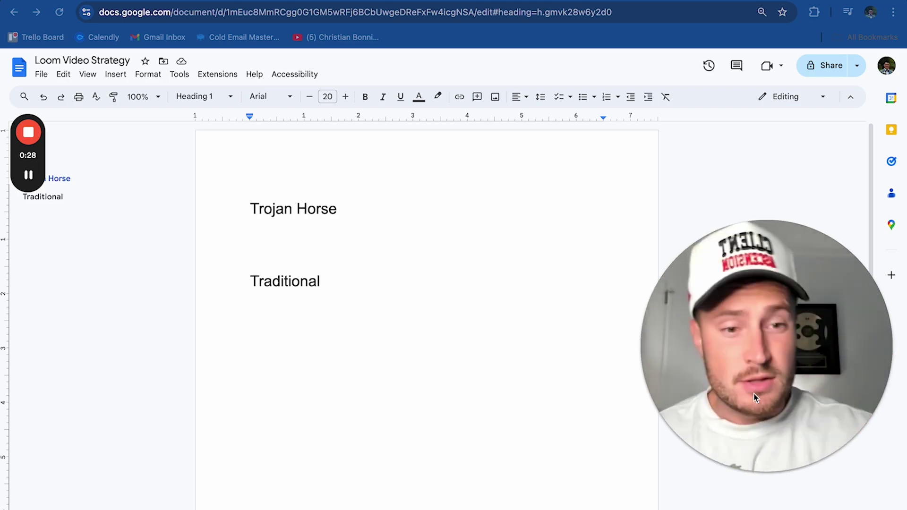
Insert a blank Normal text line right after the Trojan Horse heading, above Traditional
click(341, 215)
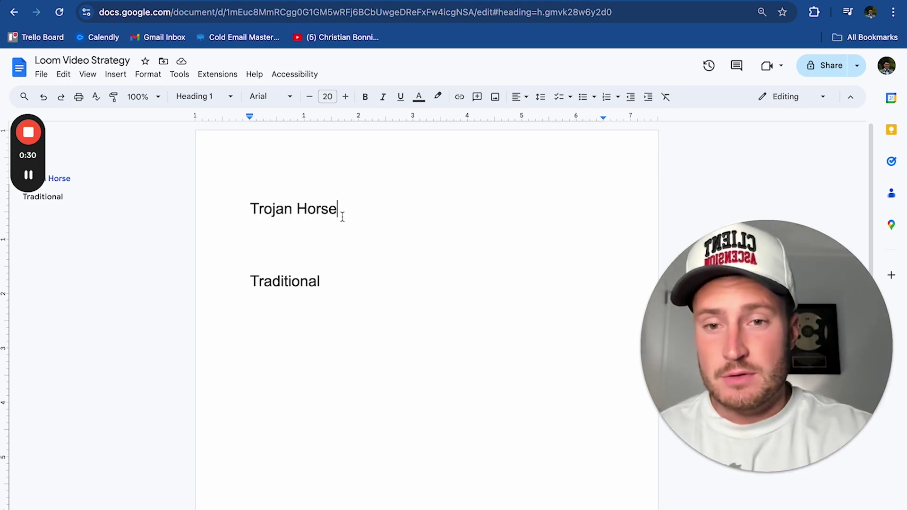
key(Return)
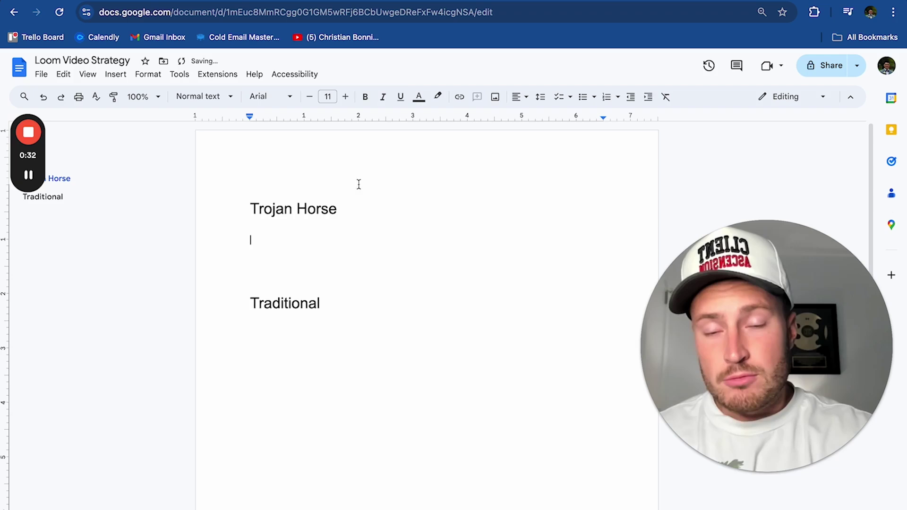
Set the text size to 15 and type the italic label 'Observation about the business:'
click(346, 97)
click(346, 97)
click(346, 97)
click(345, 96)
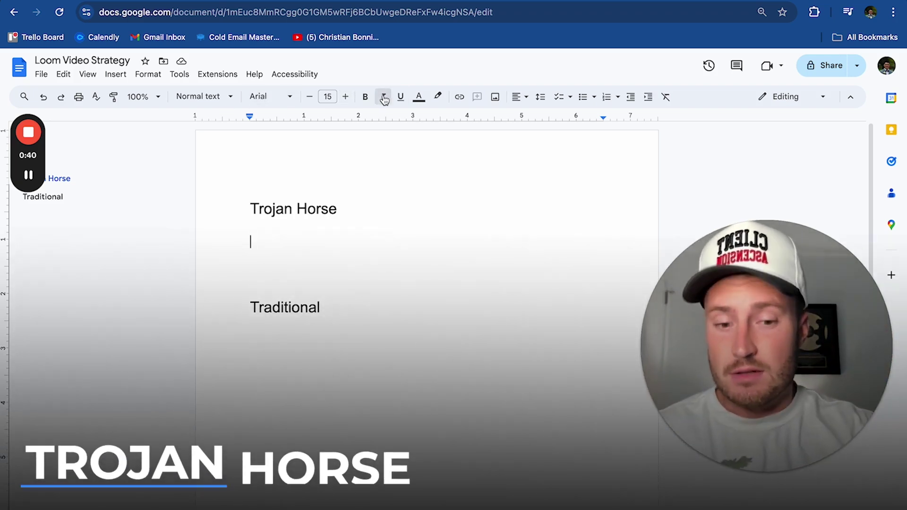
click(384, 97)
text(O)
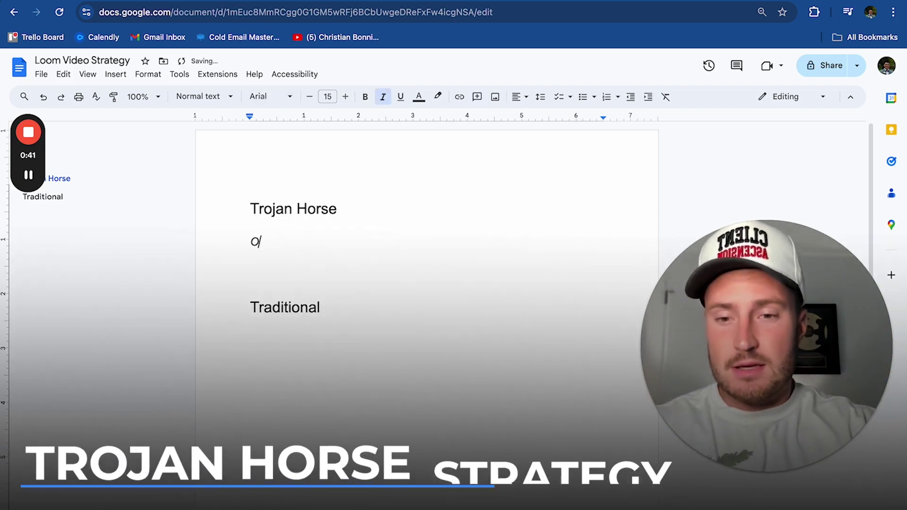
text(bservation about the business:)
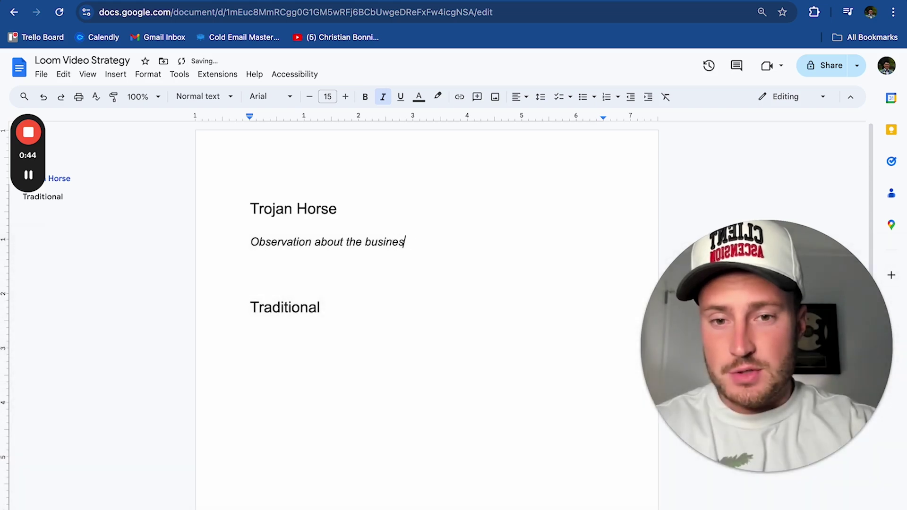
key(Return)
key(Return)
Write two non-italic paragraphs about COMPANY's website problems and offering to share a video
text(")
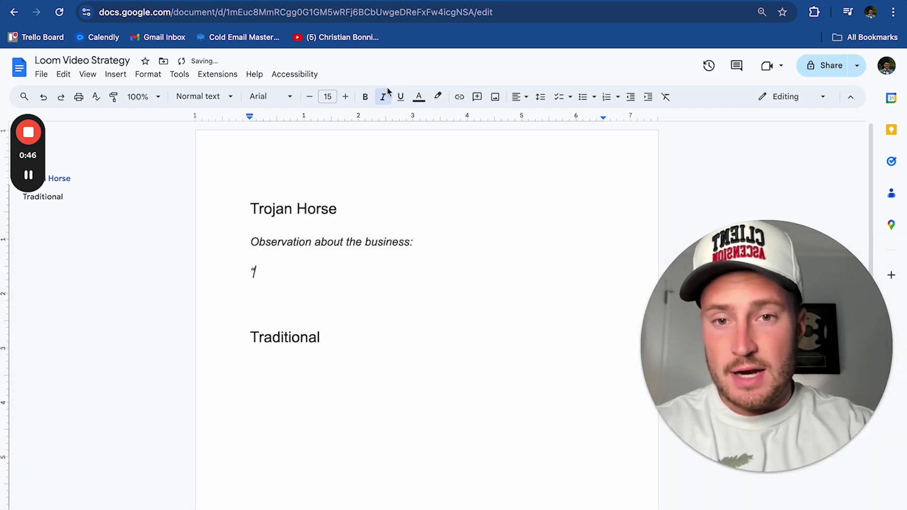
text(I was)
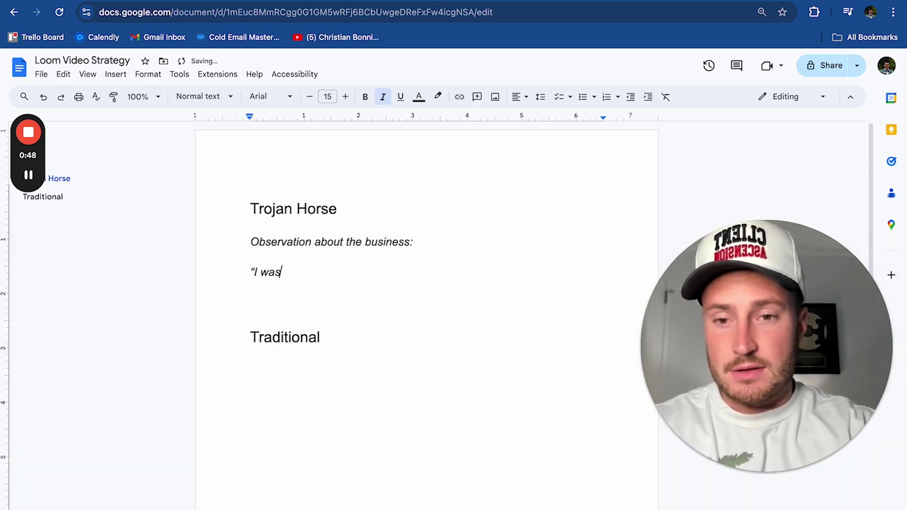
drag(229, 270, 282, 272)
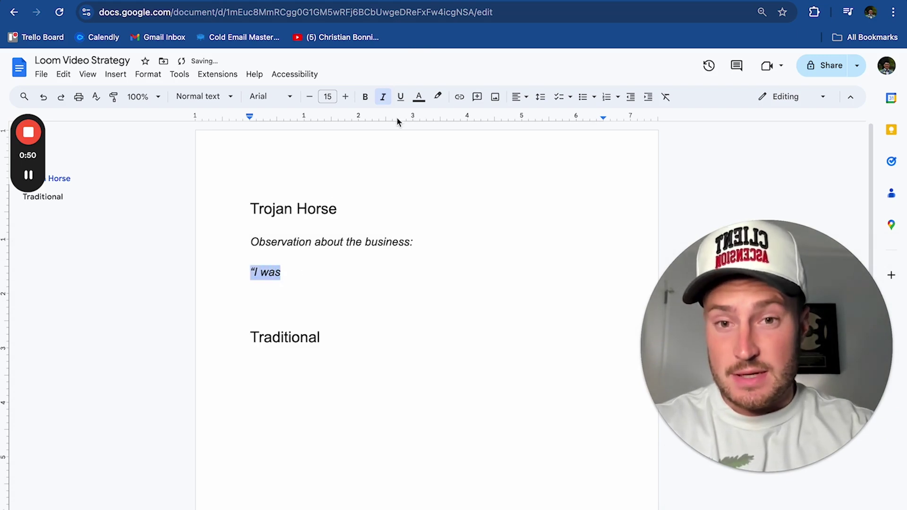
click(383, 97)
click(289, 275)
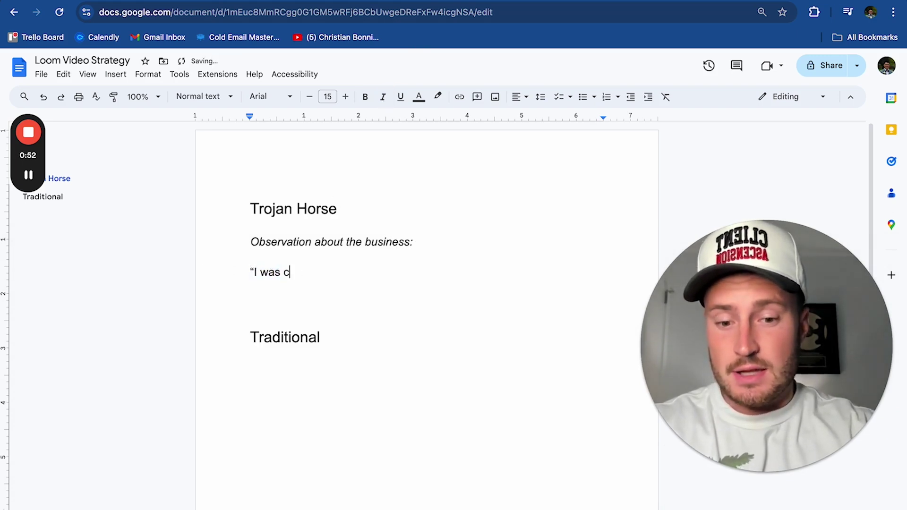
text(checking out COMPANY's websit)
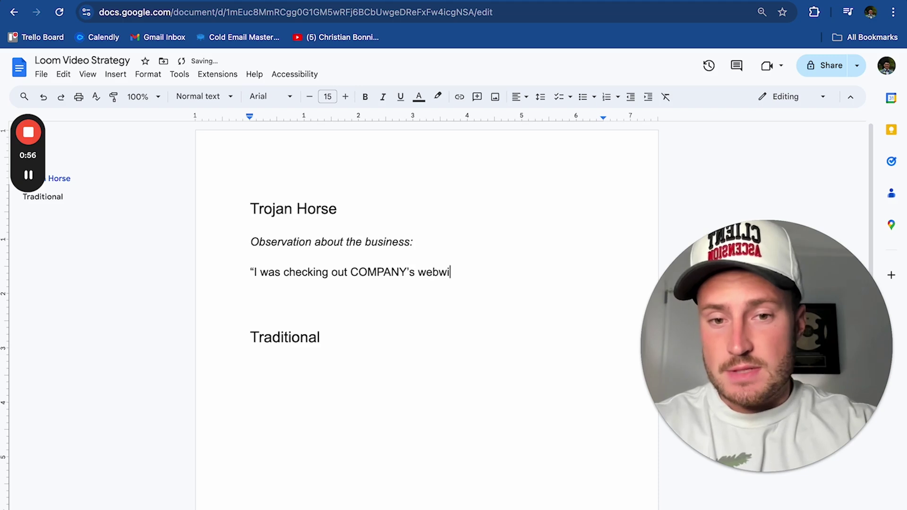
text(e and noticed a)
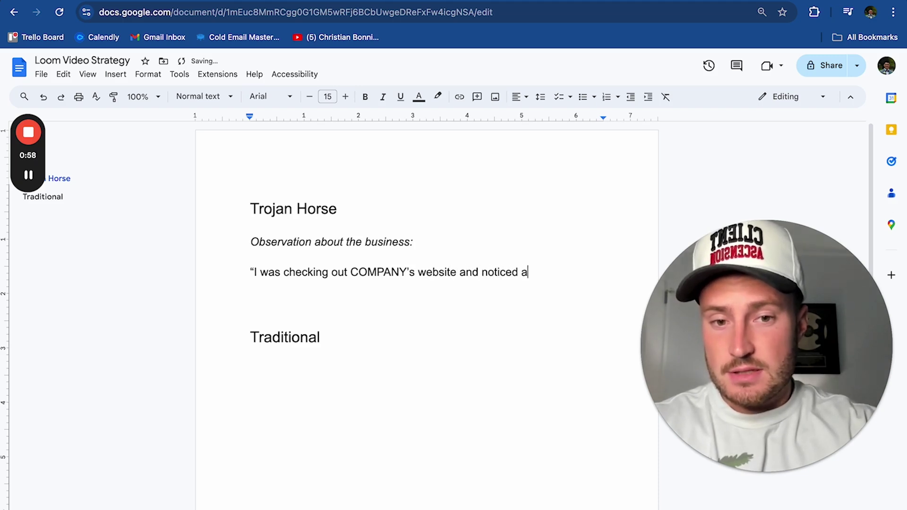
text( few things that are likely )
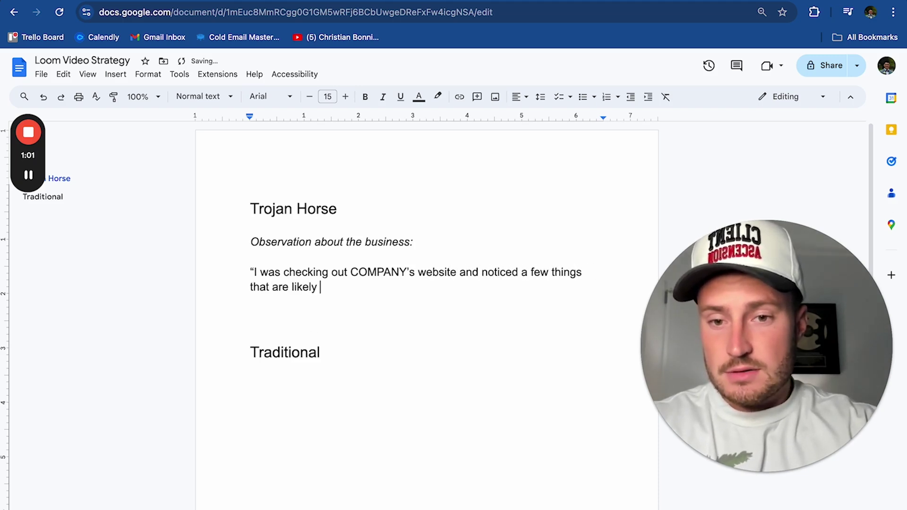
text(hurting your converison)
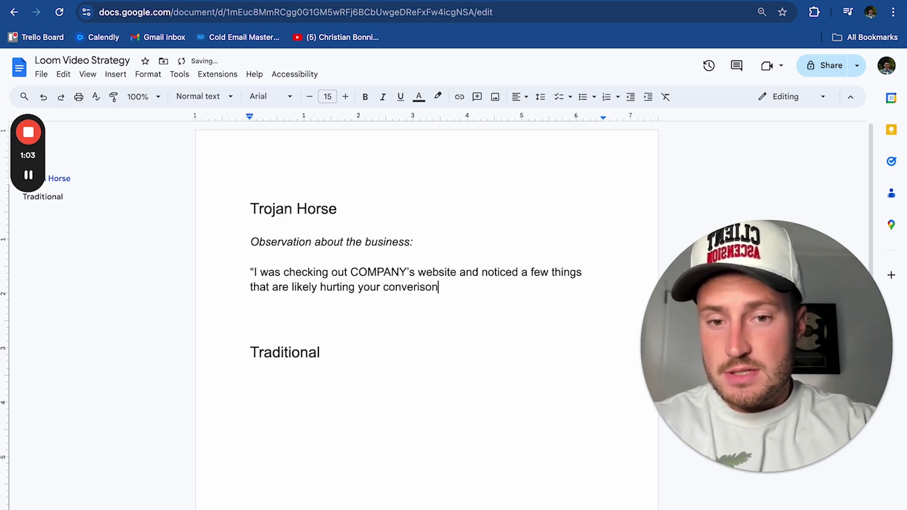
text(s.)
key(Return)
key(Return)
text(I recorded a)
text( quikc vid)
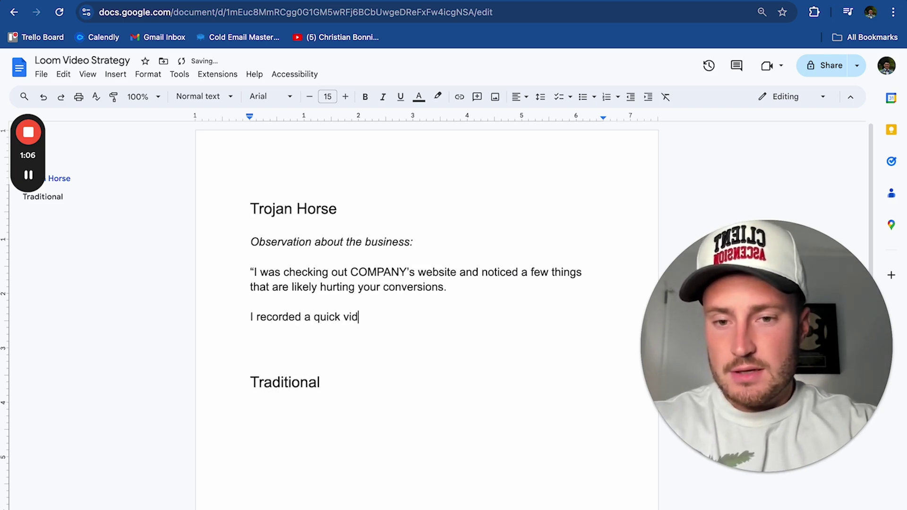
text(eo breaking down the )
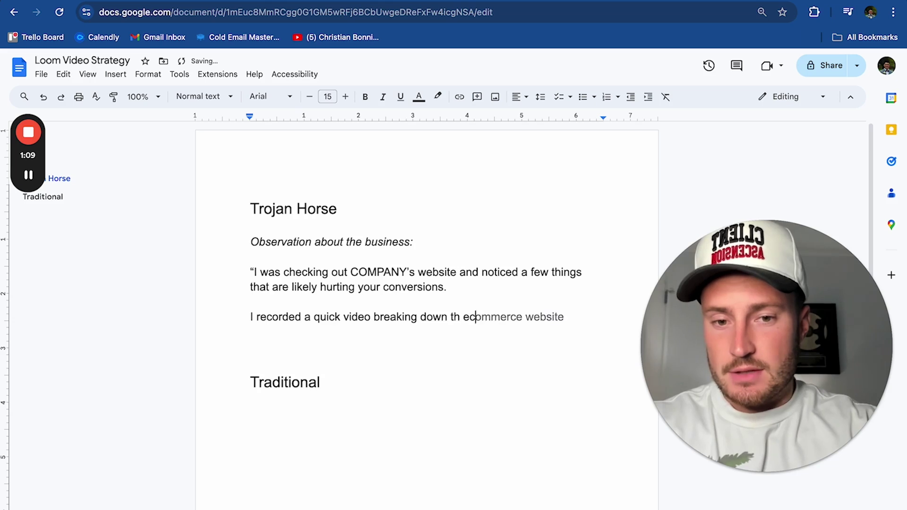
text(causes and h)
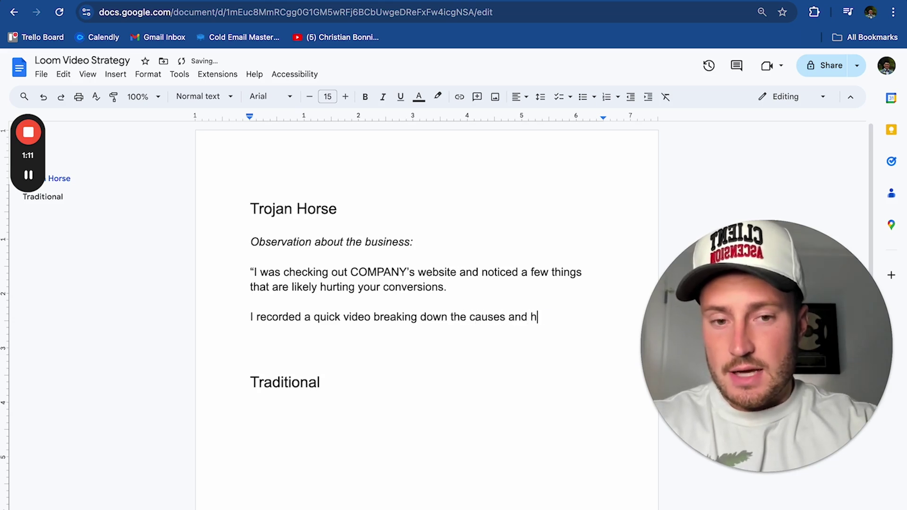
text(ow to fix them, mind if I sh)
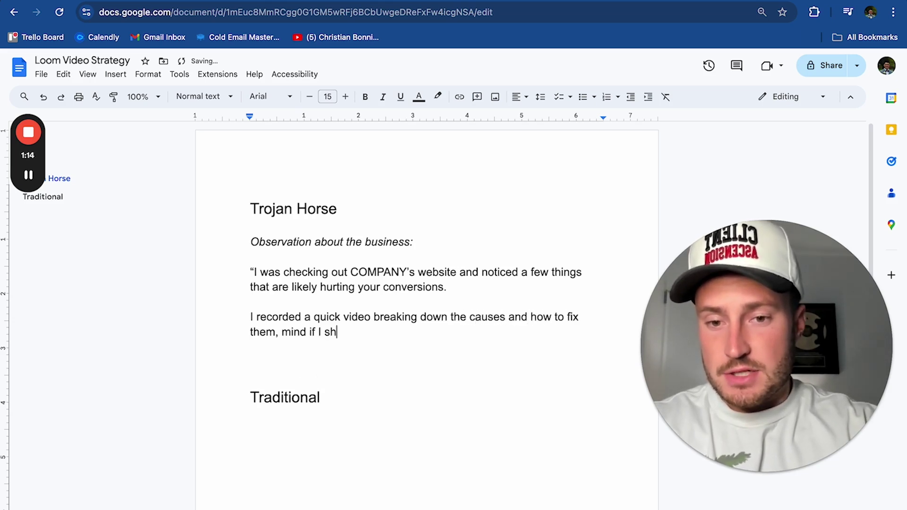
text(are it with you here?)
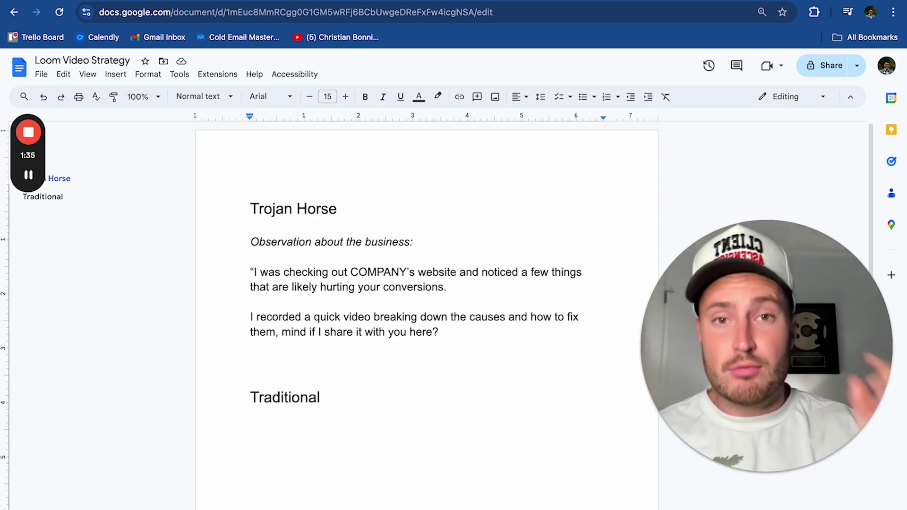
scroll(376, 284, down, 1)
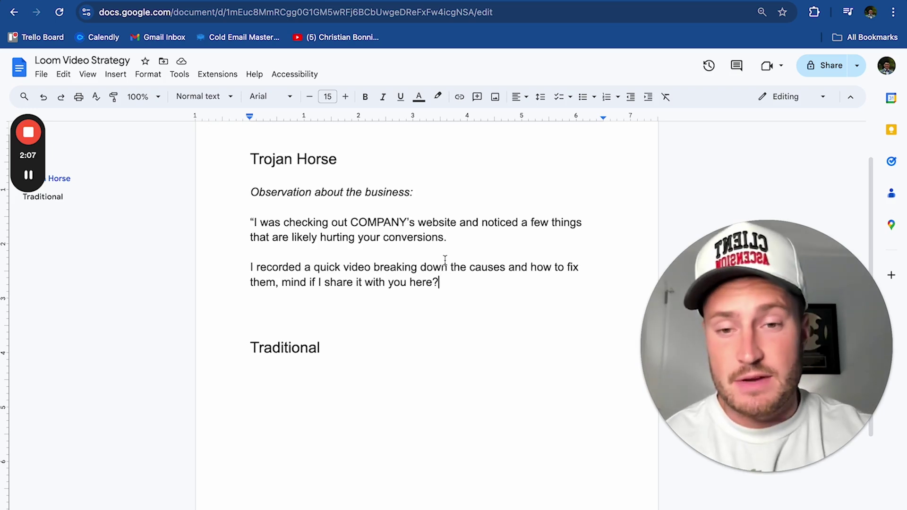
Add an italic 'TEMPLATE:' label below the message and paste a copy of both paragraphs
drag(441, 284, 178, 162)
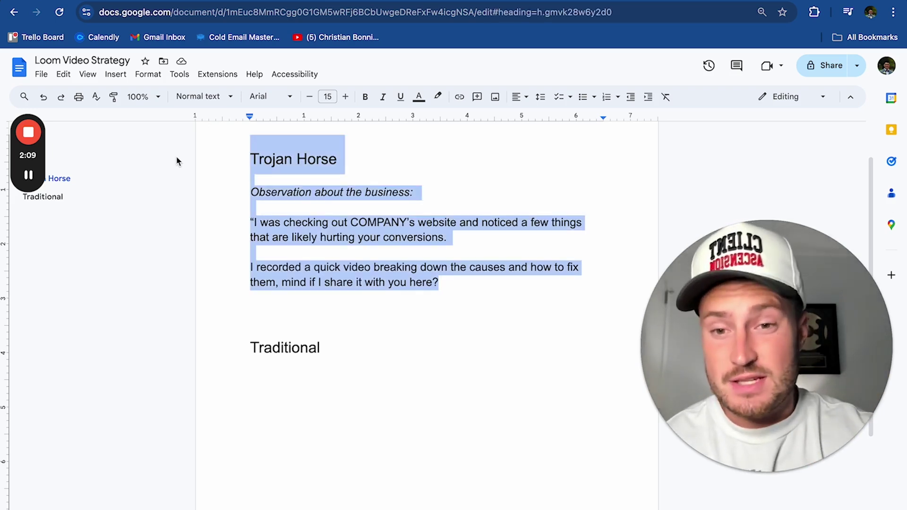
click(326, 240)
drag(466, 287, 247, 220)
key(ctrl+c)
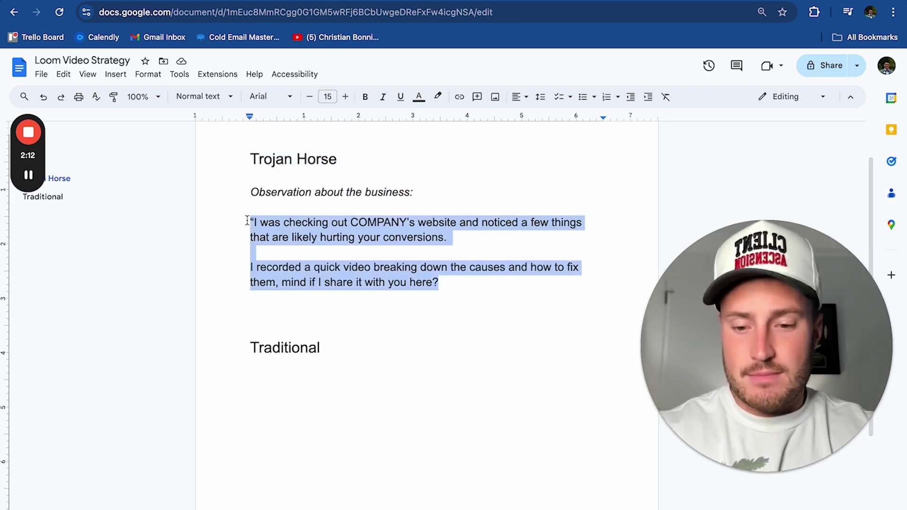
click(466, 291)
key(Return)
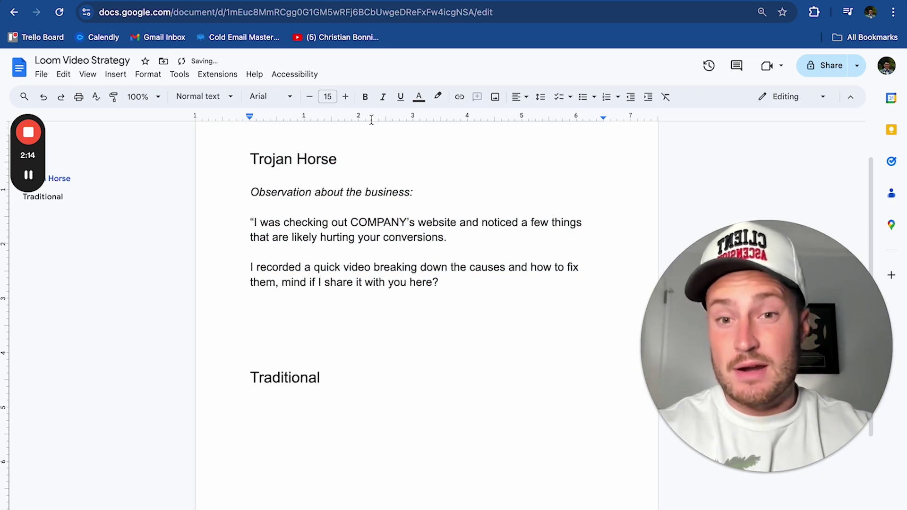
click(383, 97)
text(TEMPLATE:)
key(Return)
key(Return)
key(ctrl+v)
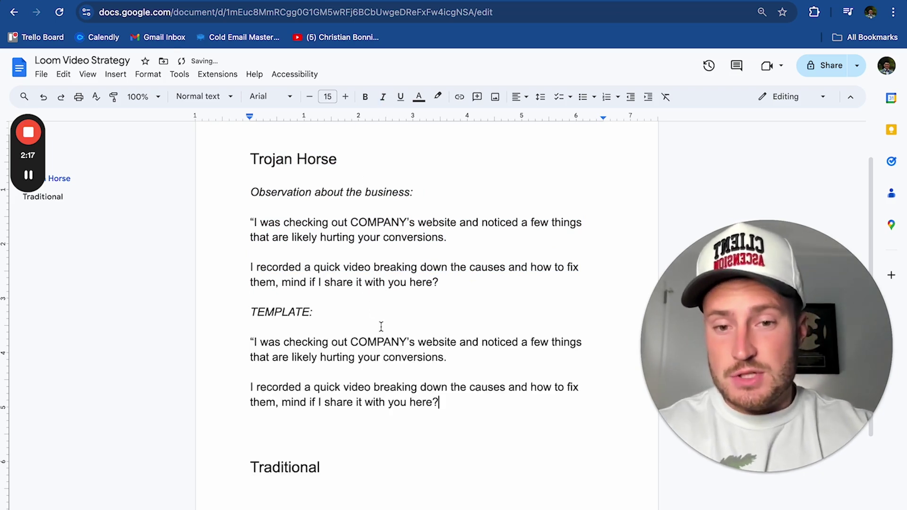
Replace 'website' with X and the observation with Y, then add a line under Traditional
double_click(428, 342)
text(X)
drag(405, 357, 493, 347)
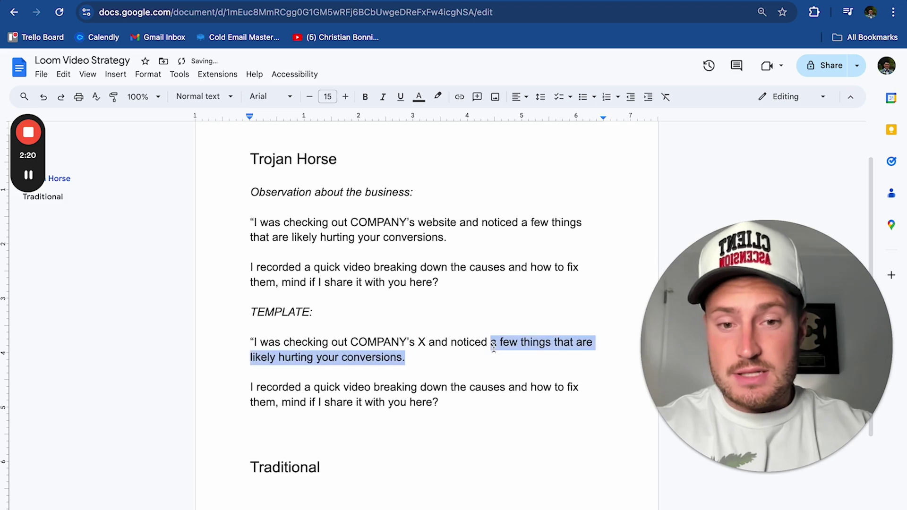
text(Y’s X and noticed Y)
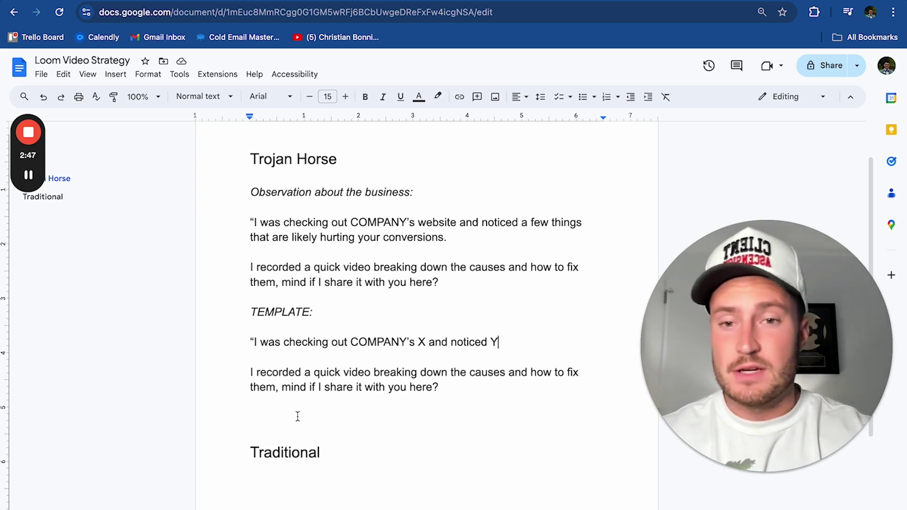
click(43, 196)
key(Return)
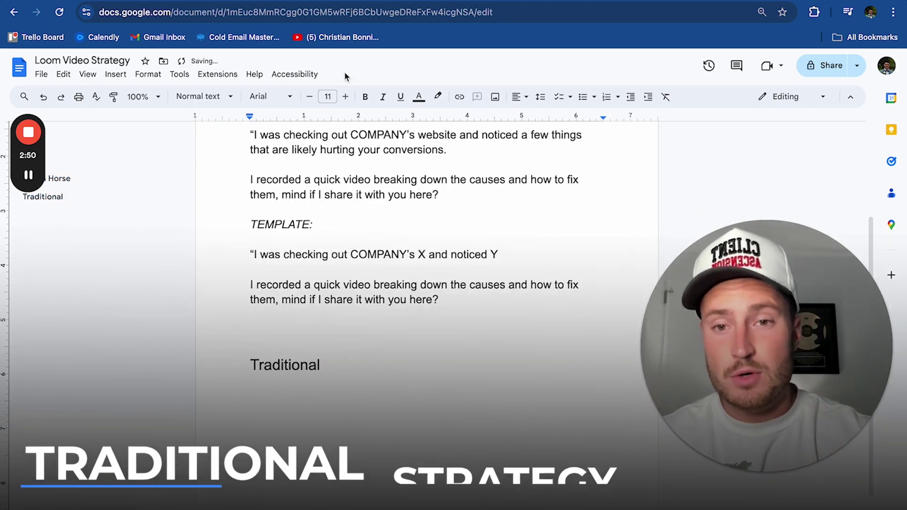
Type the Client Ascension founder greeting and Organic YouTube Growth Strategy pitch, correcting 'Growth' and 'can'
click(412, 331)
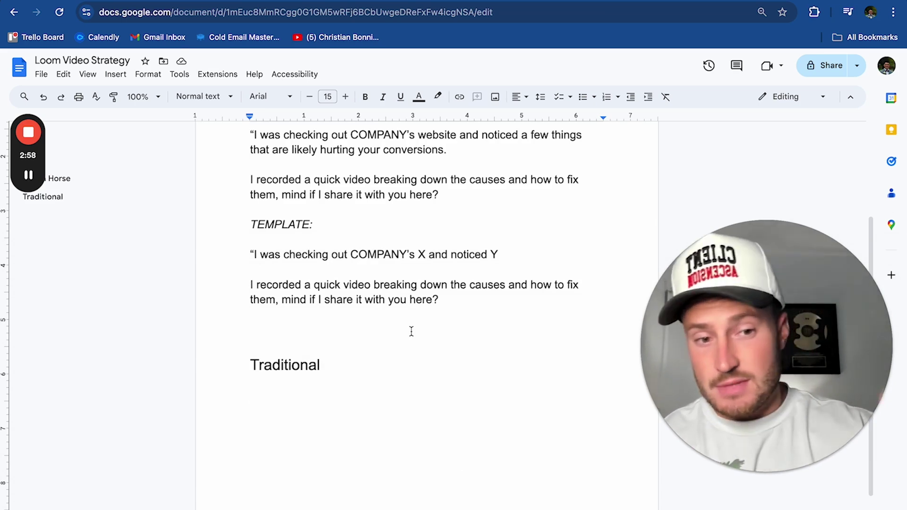
text(Hey I noticed you'r)
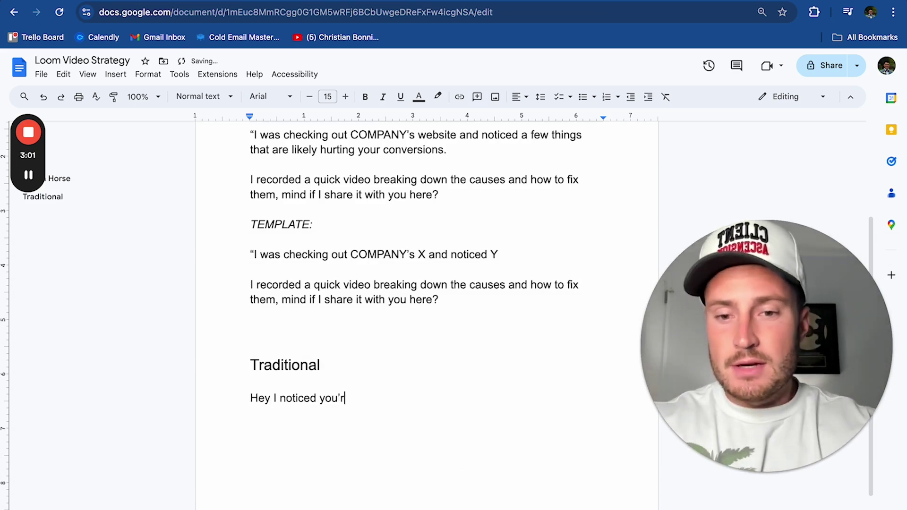
text(e the founder a)
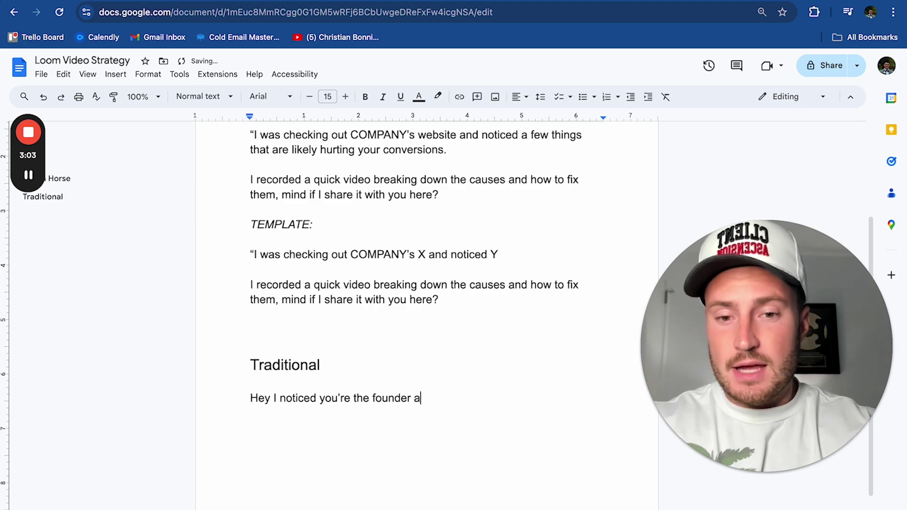
text(t Cloient Ascensi)
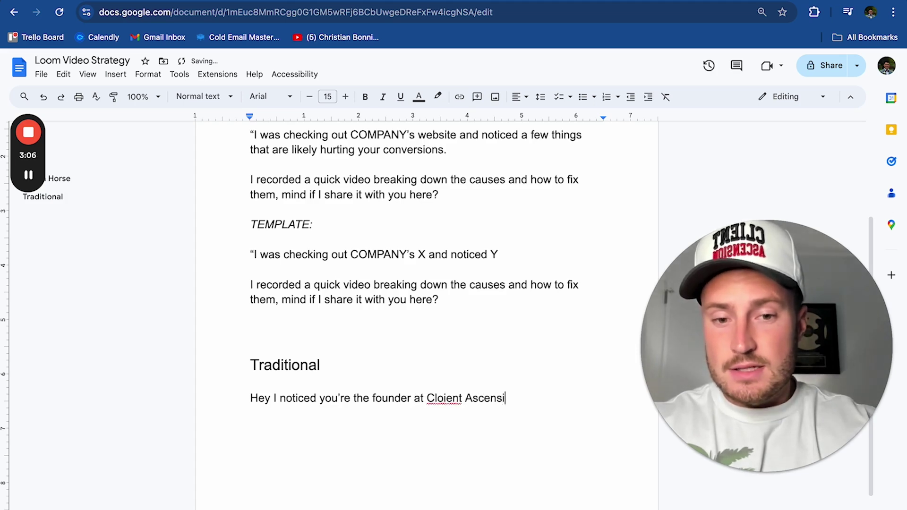
text(on.)
key(Return)
text(We cna )
text(help)
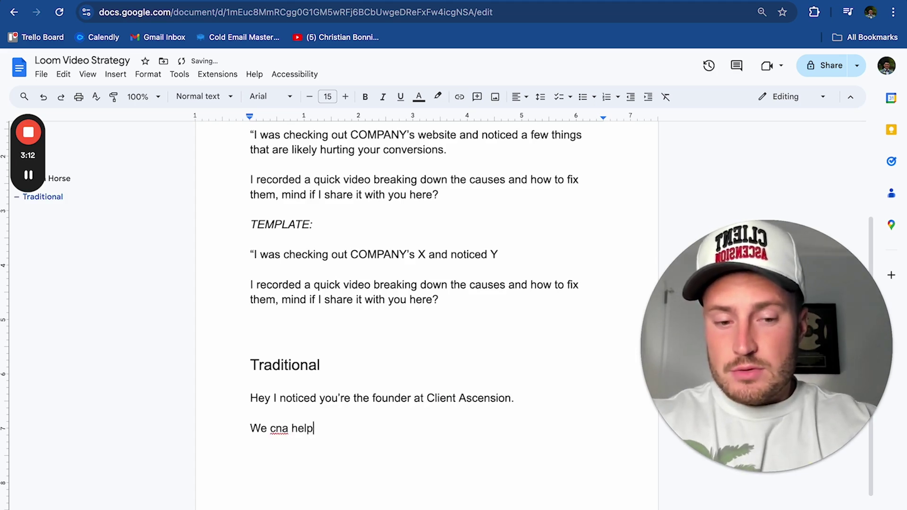
text( you so)
text(gn your n)
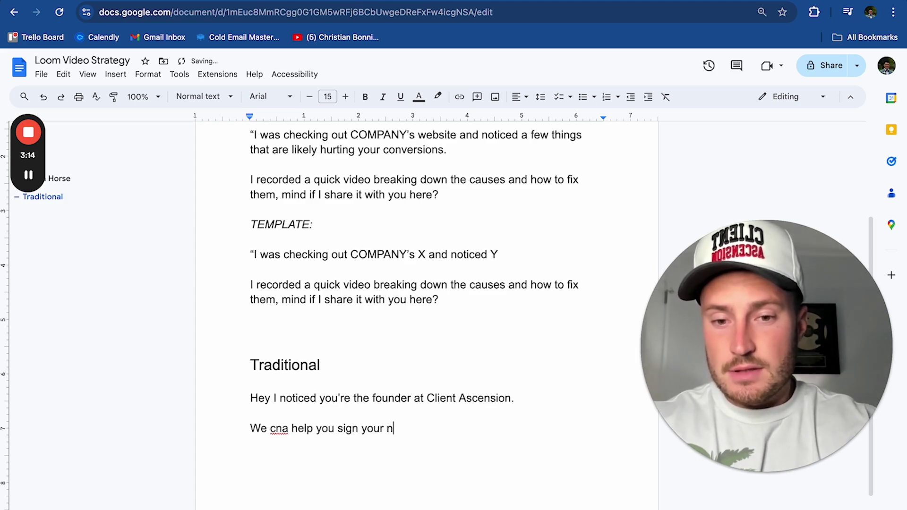
text(ext 5 coaching clie)
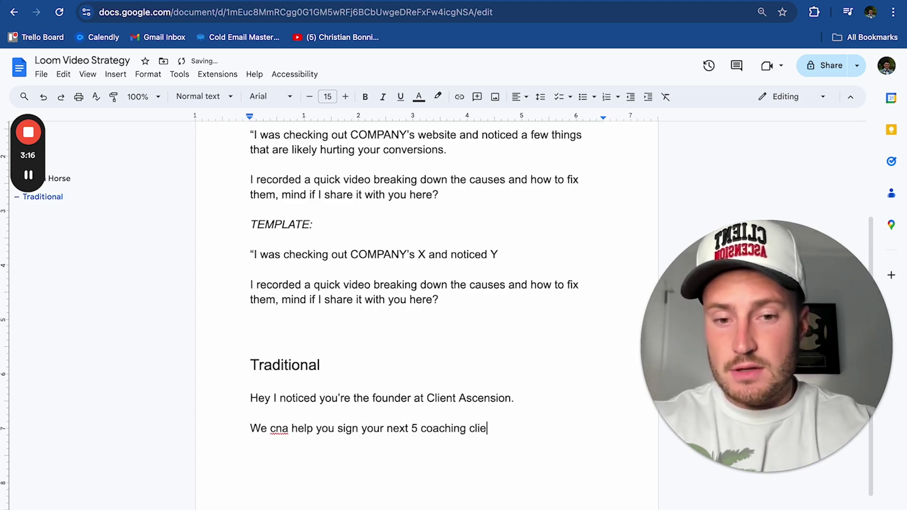
text(nts from YouTube wit)
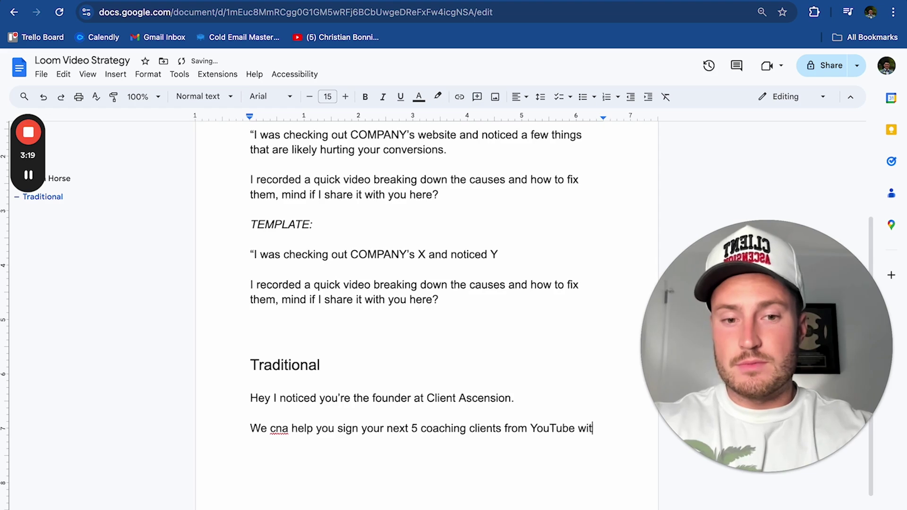
text(h an Organic YouTube Grwo)
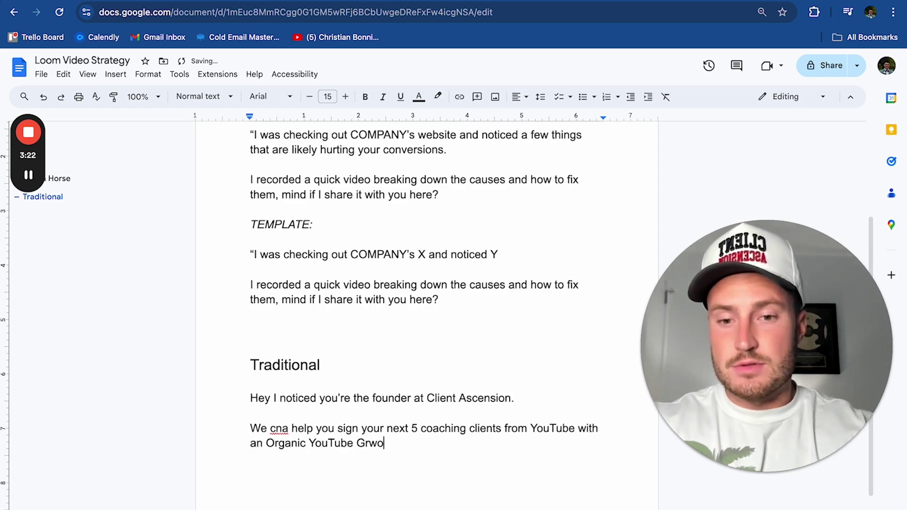
text(th Strategy.)
click(391, 444)
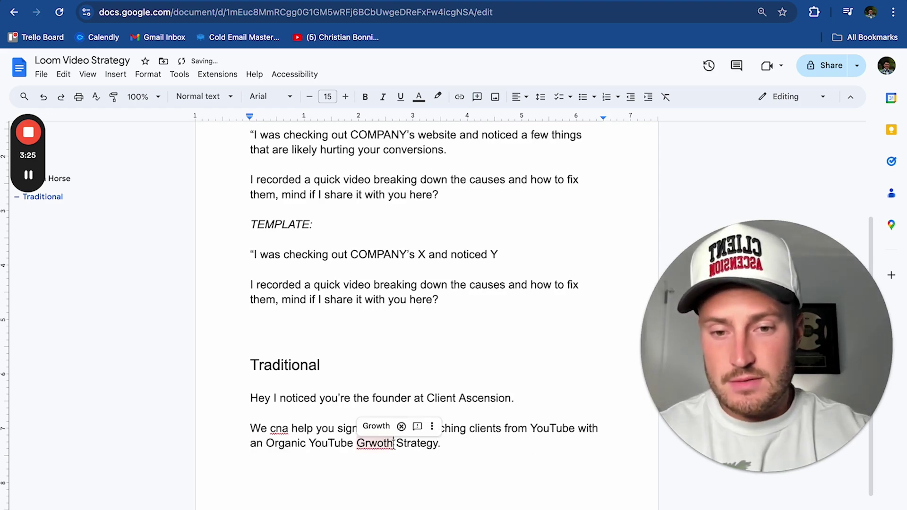
click(373, 427)
click(286, 428)
click(280, 410)
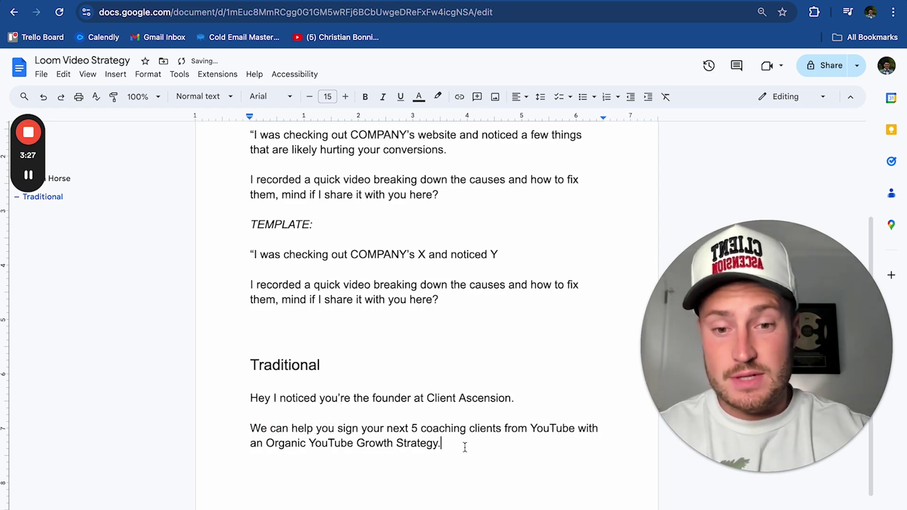
Add the question about sharing a YouTube strategy video for Client Ascension, correcting 'Ascension'
key(Return)
scroll(455, 422, down, 1)
key(Return)
text(Mind )
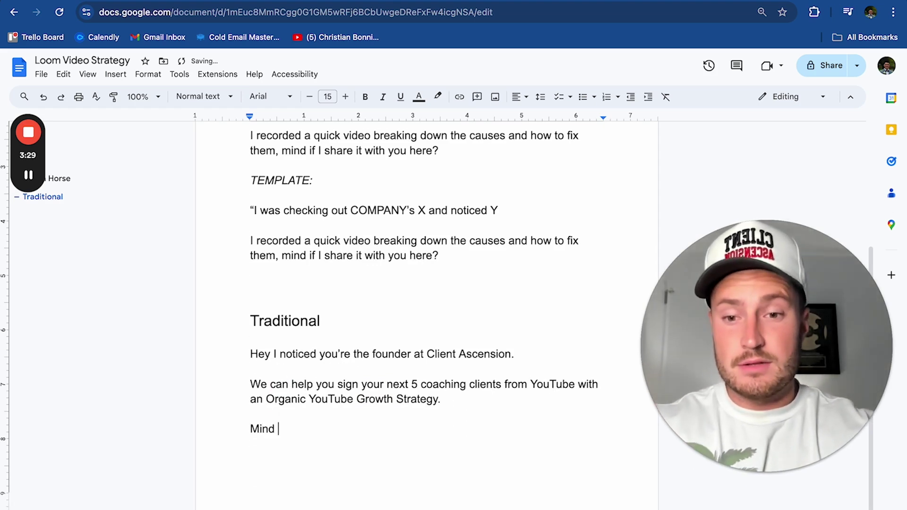
text(if I share a )
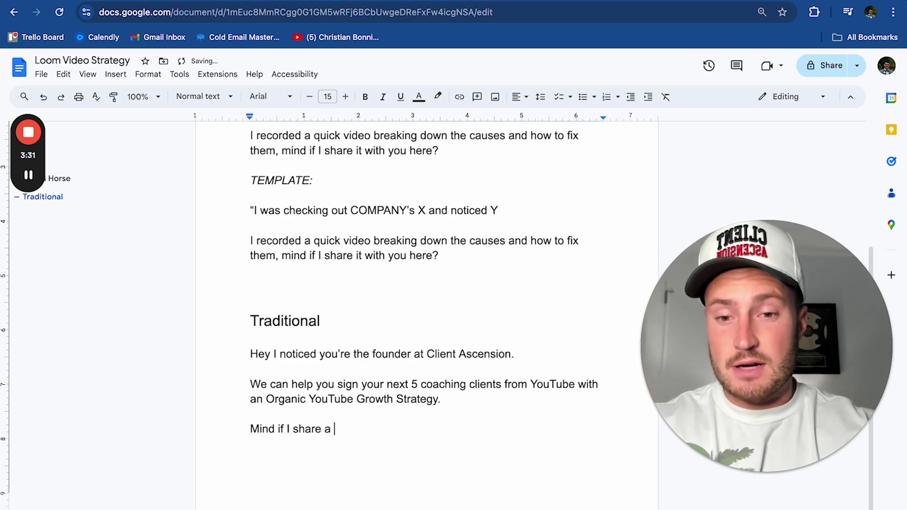
text(video going over a )
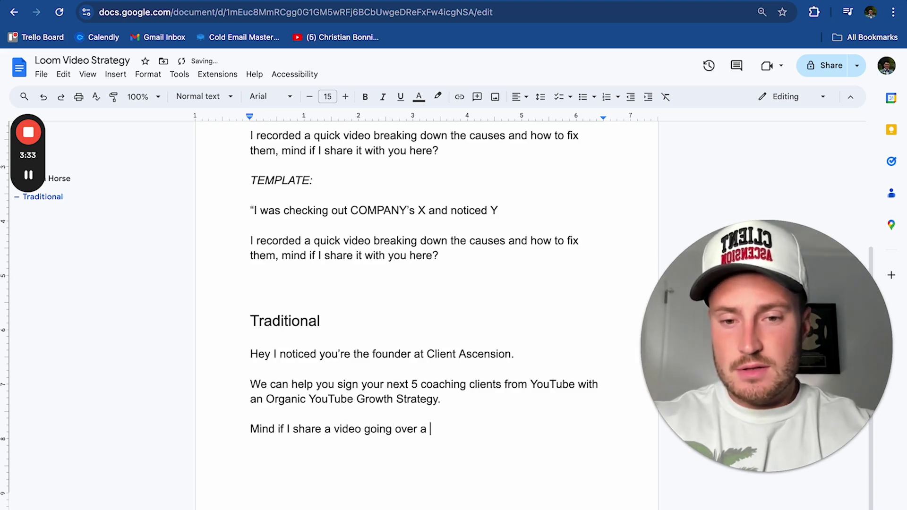
text(YouTube strategy )
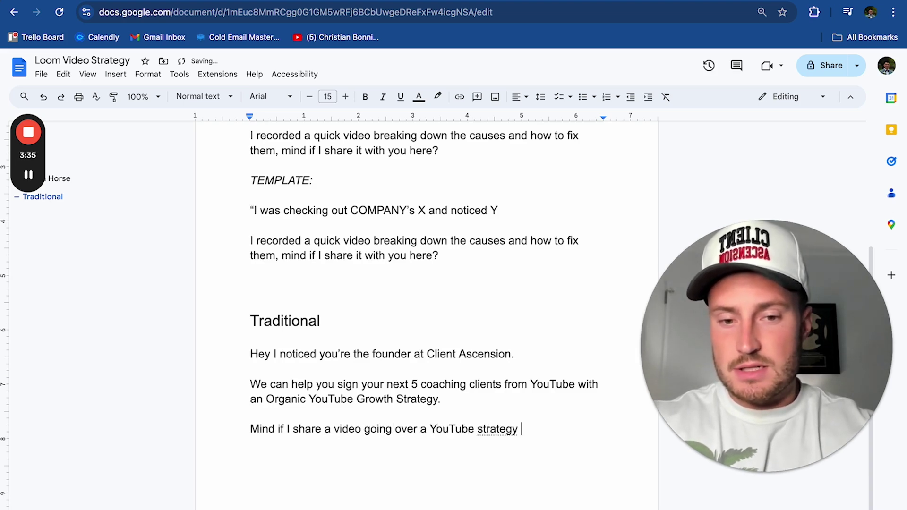
text(I put together for Client )
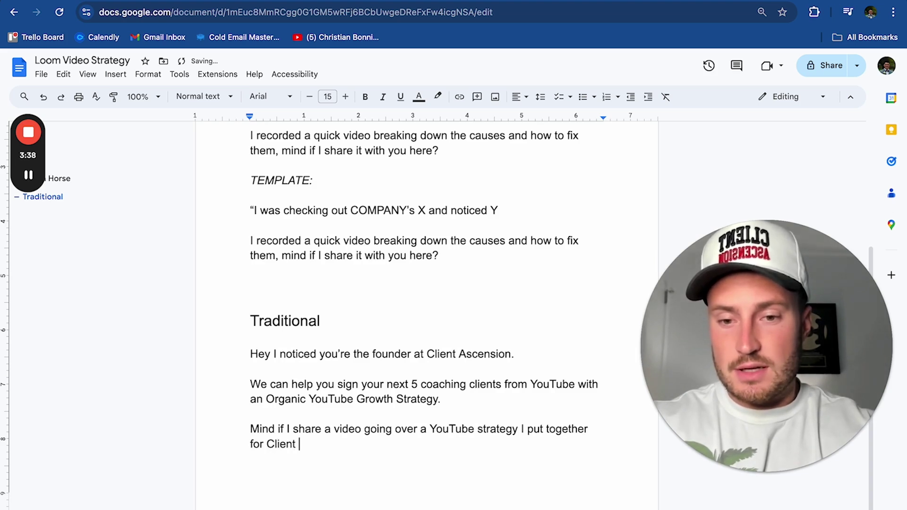
text(Ascneeion?)
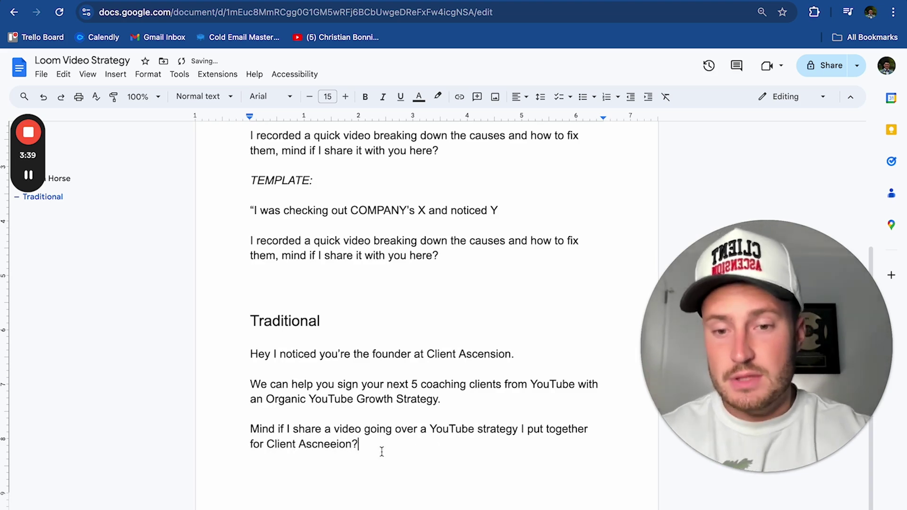
double_click(333, 444)
text(Ascension)
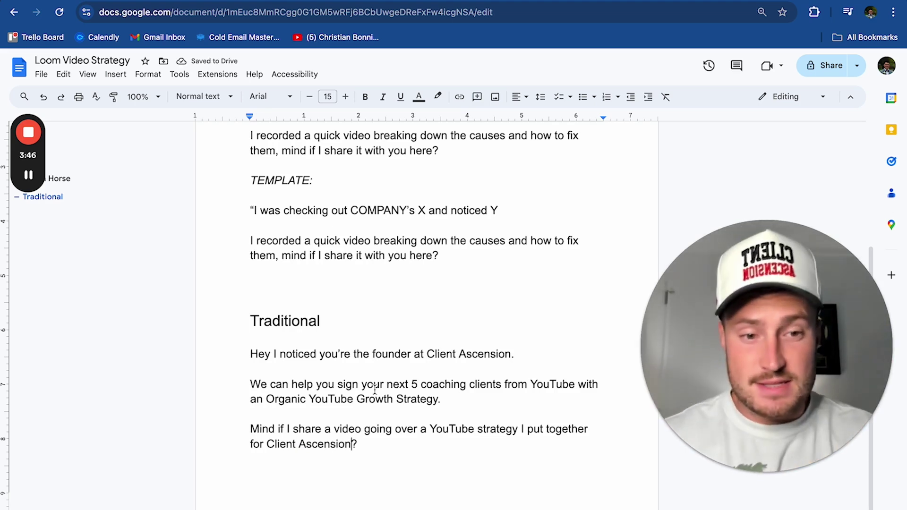
scroll(344, 396, down, 1)
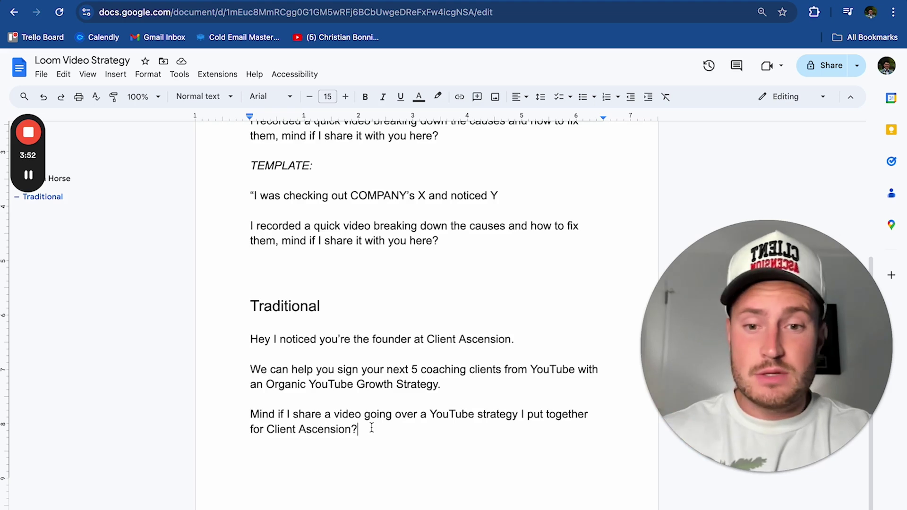
Copy the two opening paragraphs and paste them onto the next page
scroll(427, 271, down, 2)
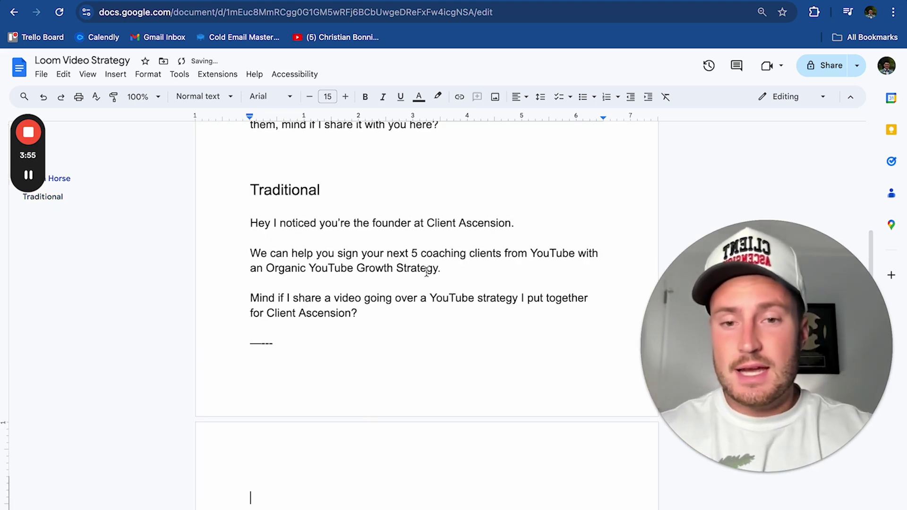
drag(448, 269, 250, 221)
key(ctrl+c)
click(296, 463)
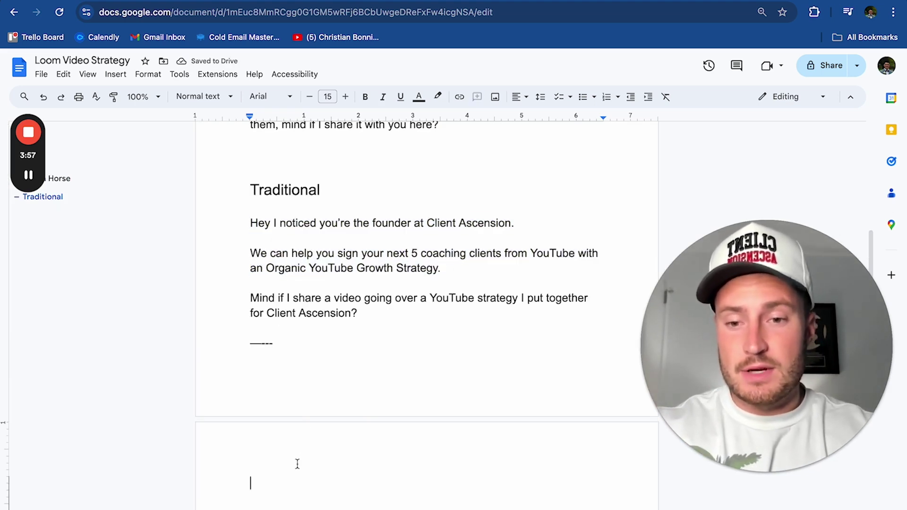
key(ctrl+v)
key(Return)
key(Return)
Type the ListKit 20k MRR line and two 'Mind if I share' questions, fixing 'that' and 'a video'
text(We)
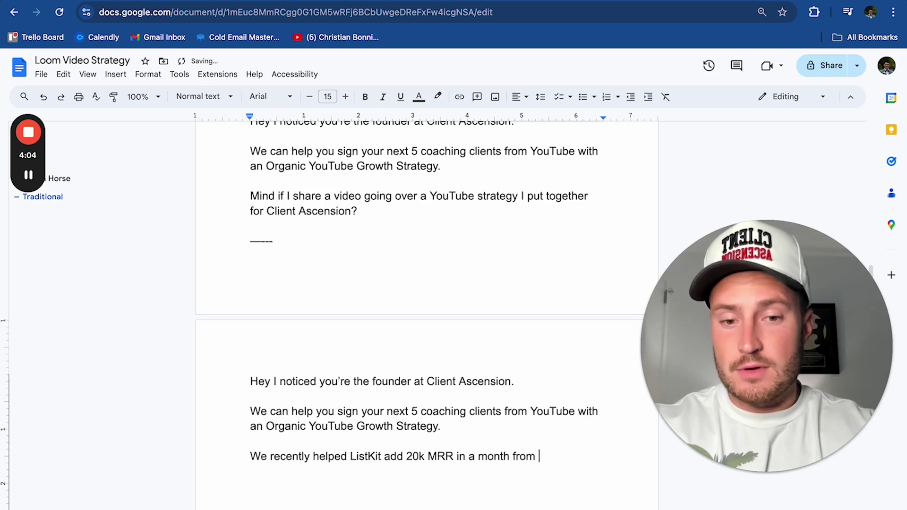
text(their Yout)
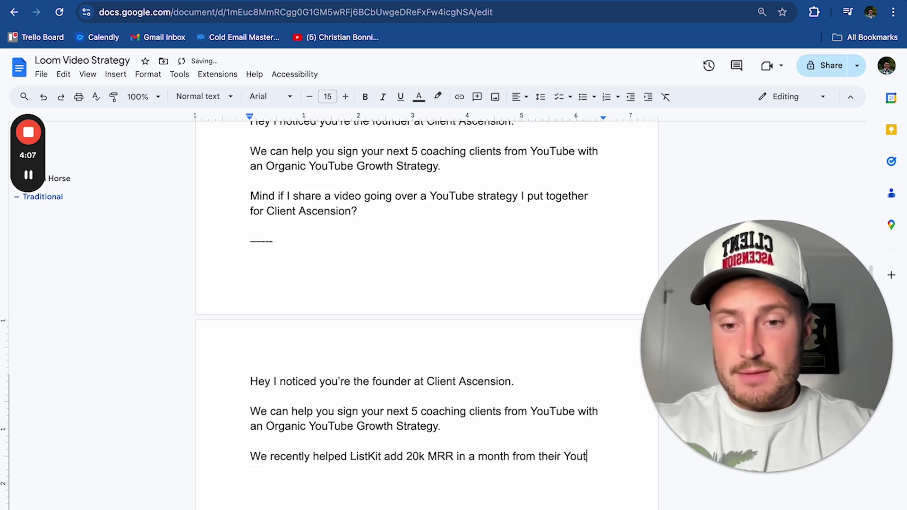
text(ube.)
scroll(292, 432, down, 2)
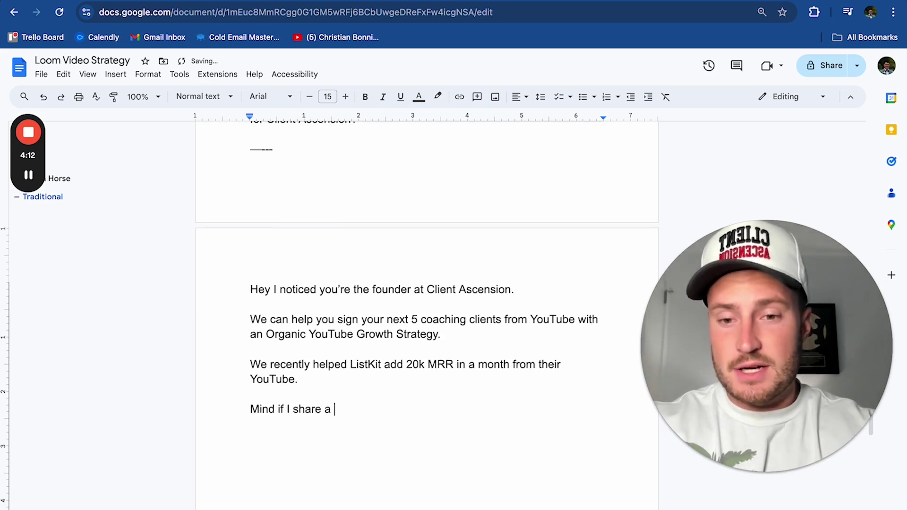
text(going over a few stratey)
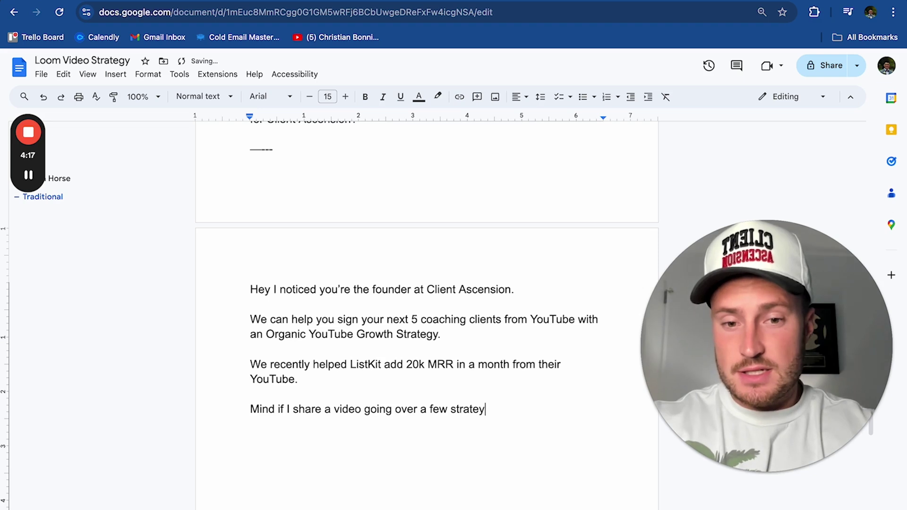
key(BackSpace)
text(gies tha can help you do the same?)
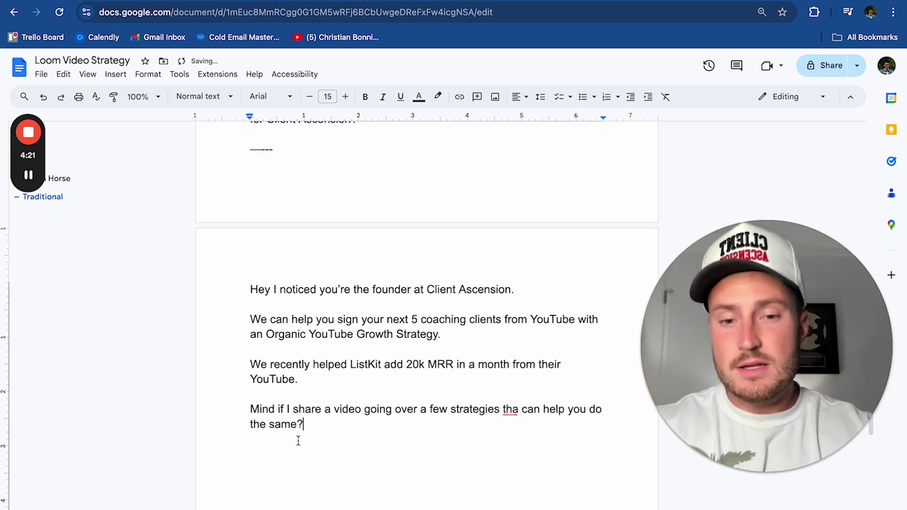
click(523, 399)
text(t)
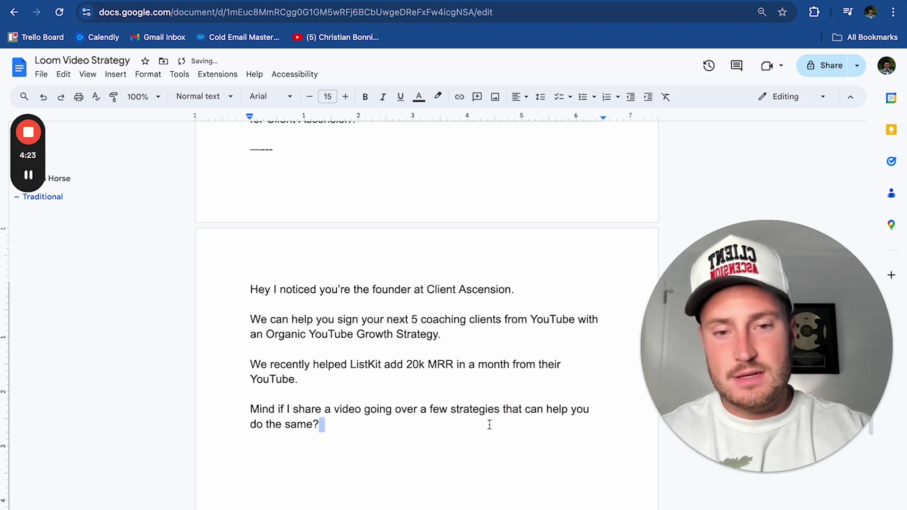
scroll(452, 351, down, 1)
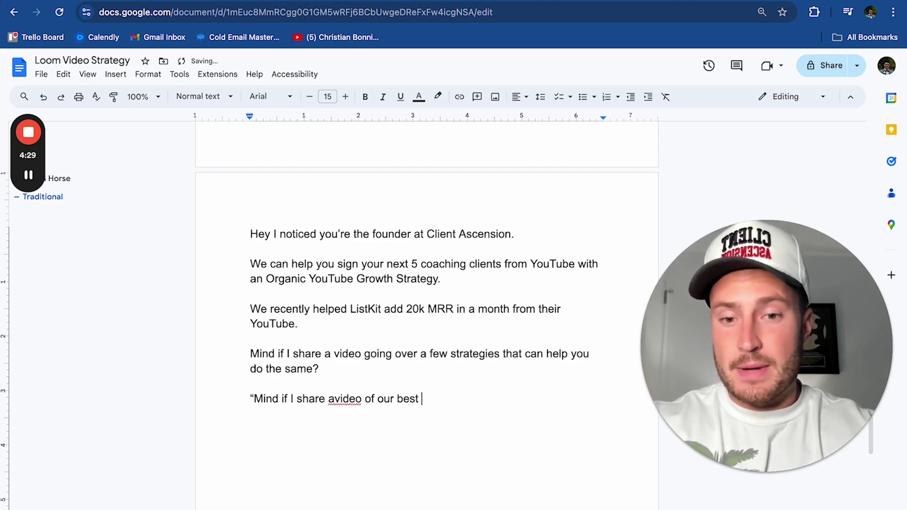
text(ming Youtube videos of all time?)
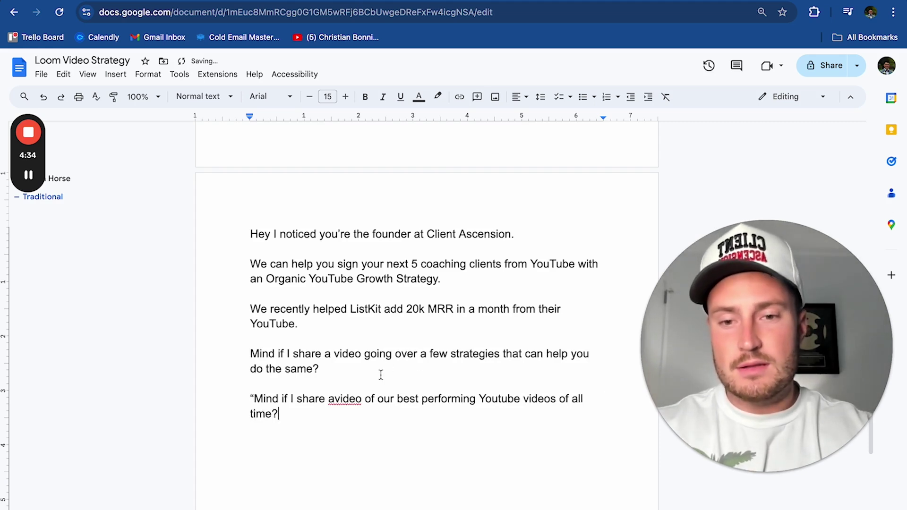
click(356, 400)
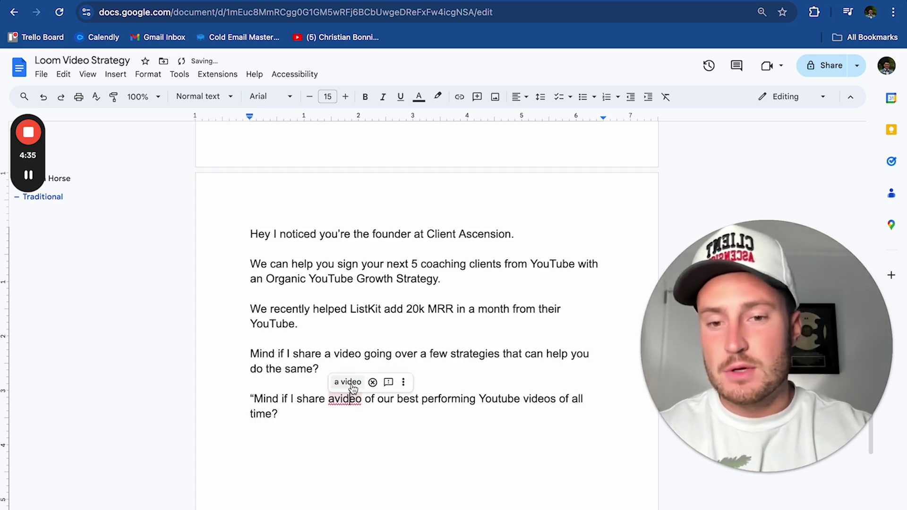
click(349, 382)
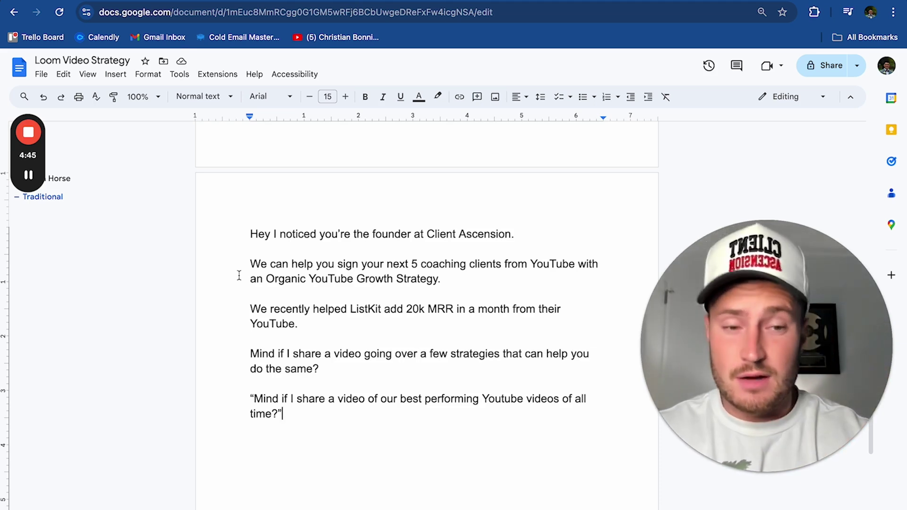
Check the Pet brands slide, then search Google for 'pet brands' and open the PetSmart result
key(ctrl+Tab)
key(ctrl+Tab)
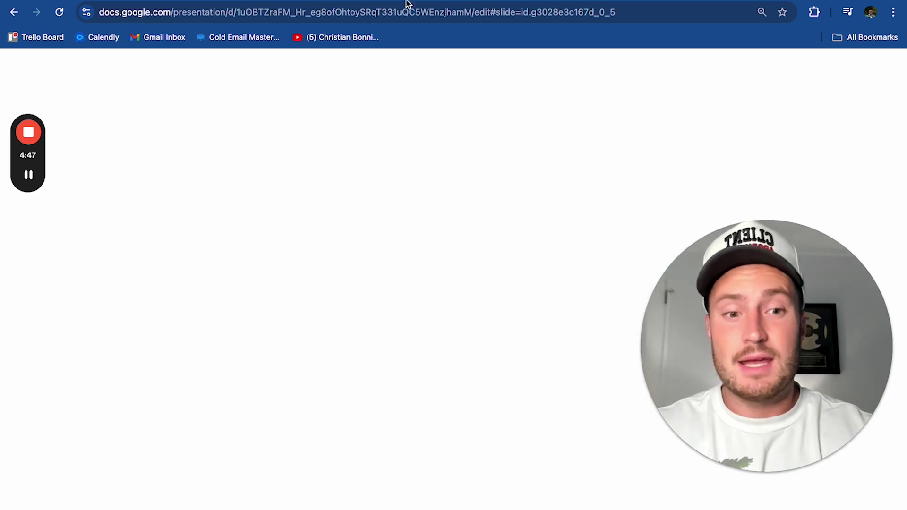
click(88, 161)
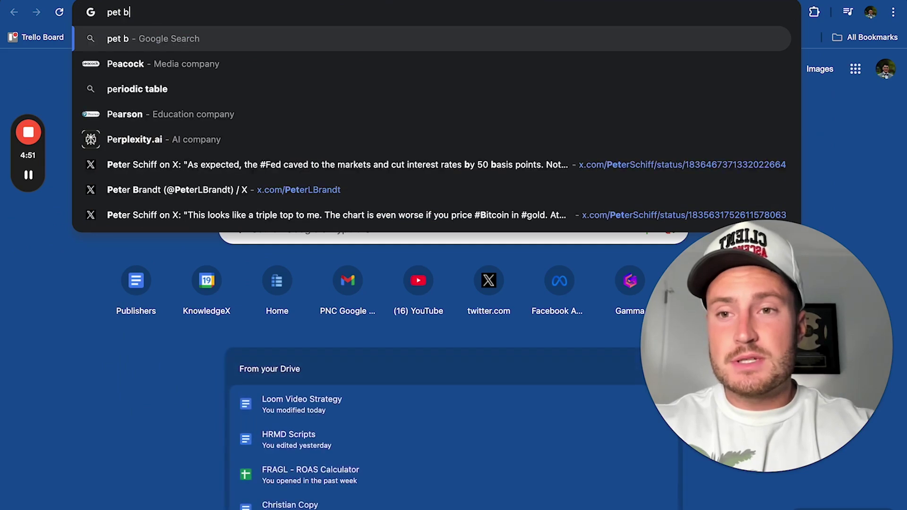
text(rand)
key(Return)
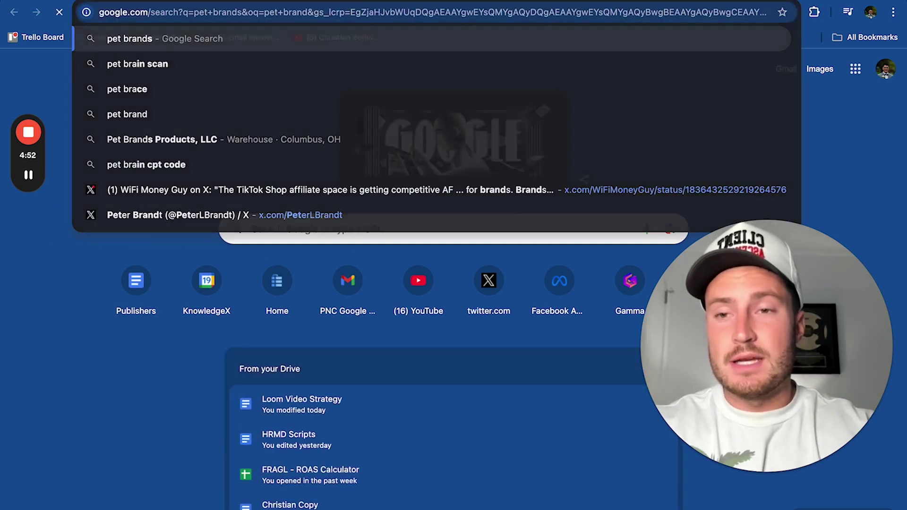
scroll(273, 182, down, 5)
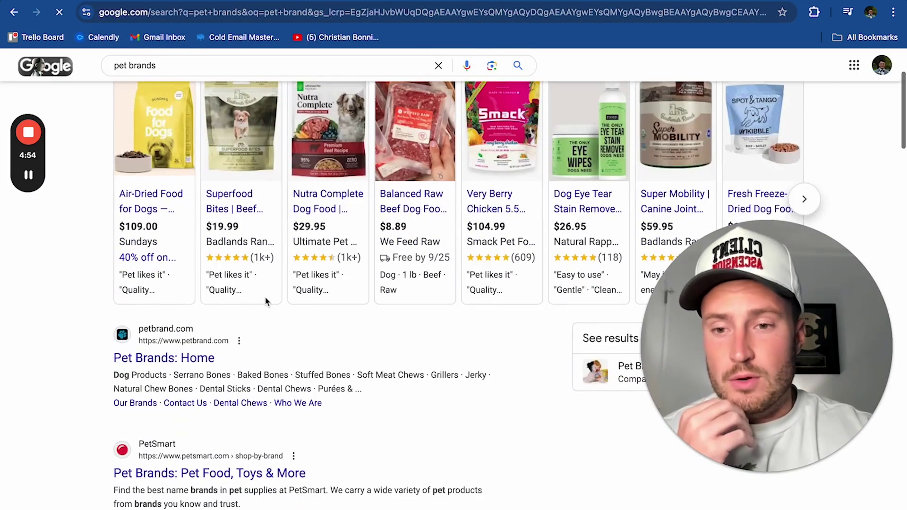
click(241, 280)
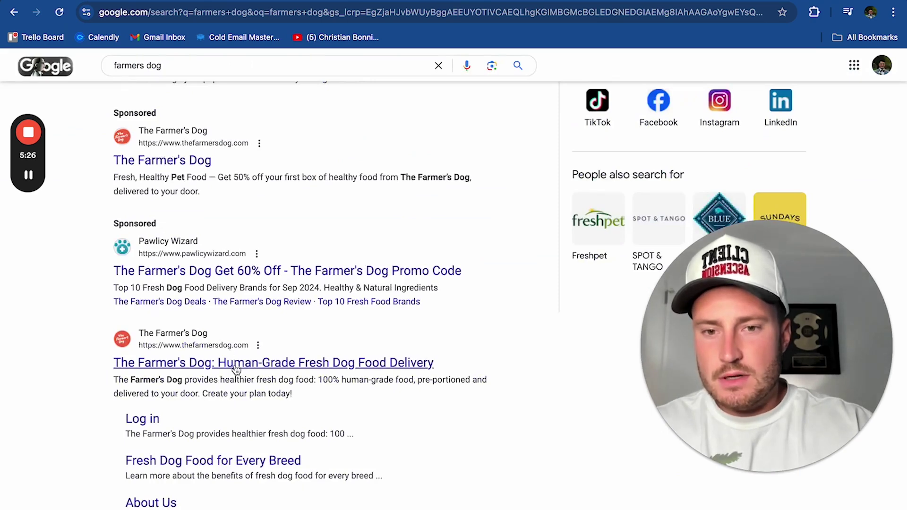
Open The Farmer's Dog organic result to reach thefarmersdog.com
click(236, 363)
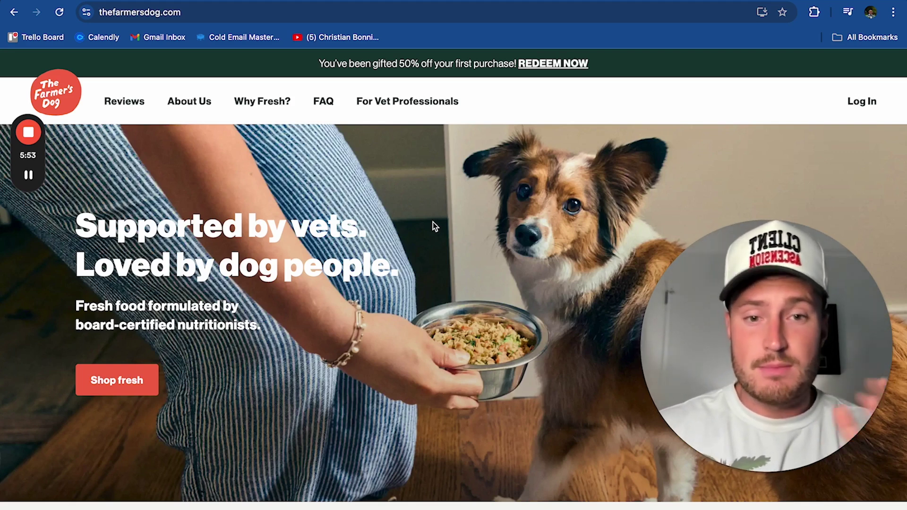
key(ctrl+Tab)
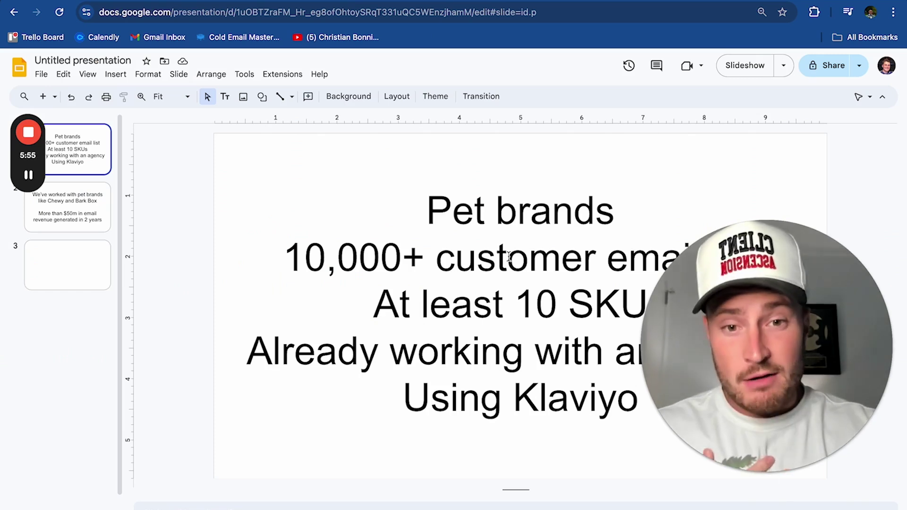
click(748, 472)
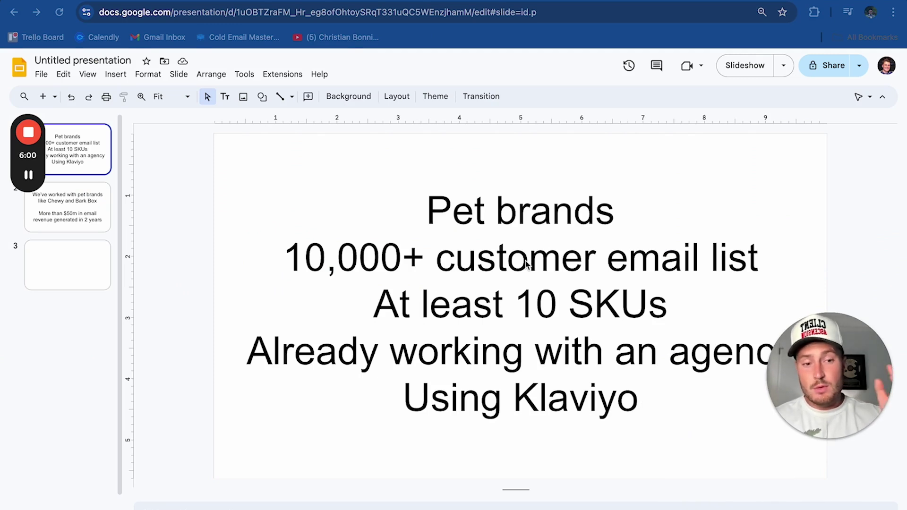
drag(791, 375, 791, 188)
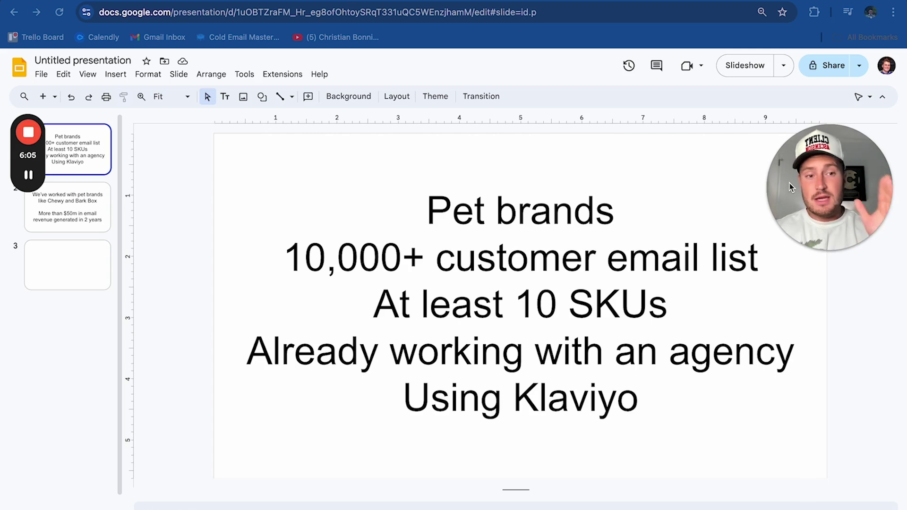
click(69, 206)
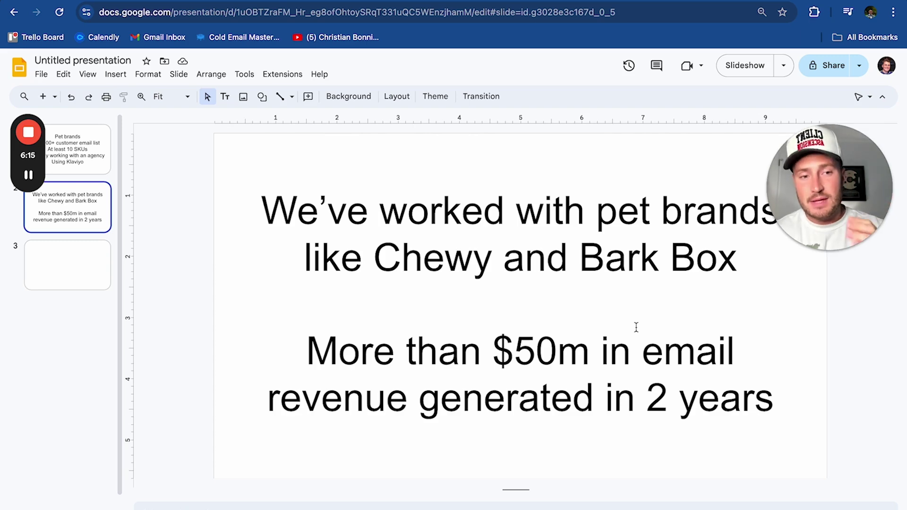
click(826, 250)
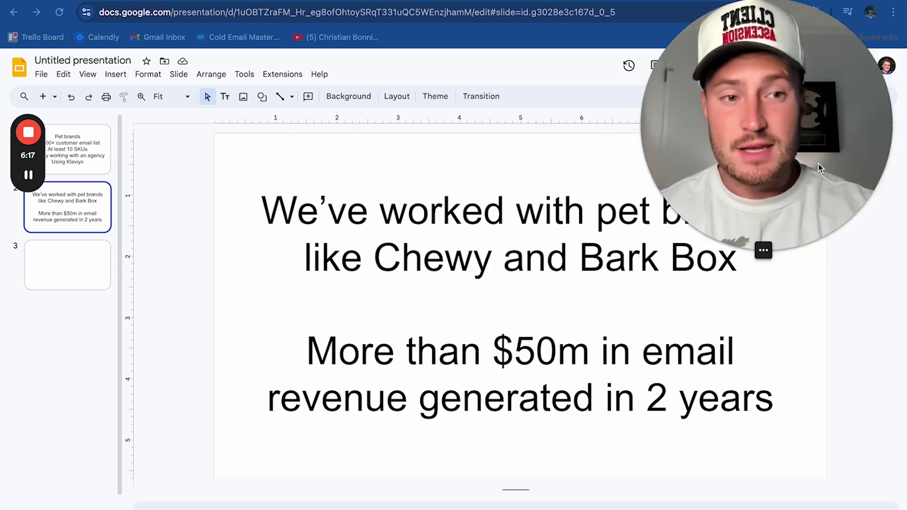
drag(803, 142, 803, 369)
click(283, 14)
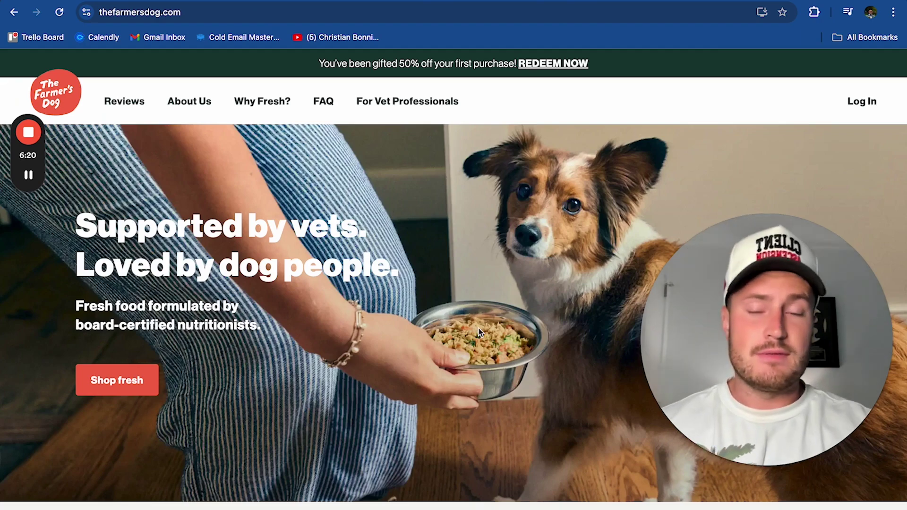
Scroll through The Farmer's Dog homepage and start the Redeem 50% off signup
scroll(479, 333, down, 10)
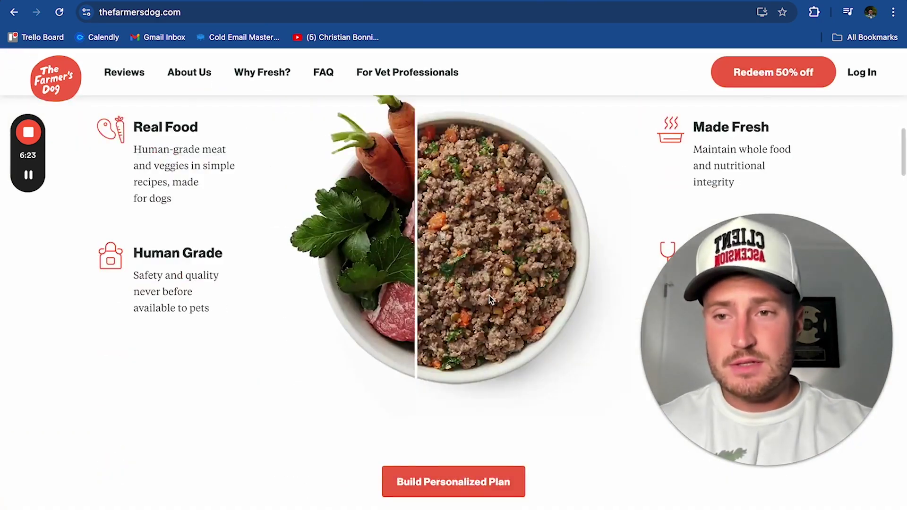
scroll(481, 321, down, 10)
scroll(489, 300, up, 6)
scroll(491, 300, up, 15)
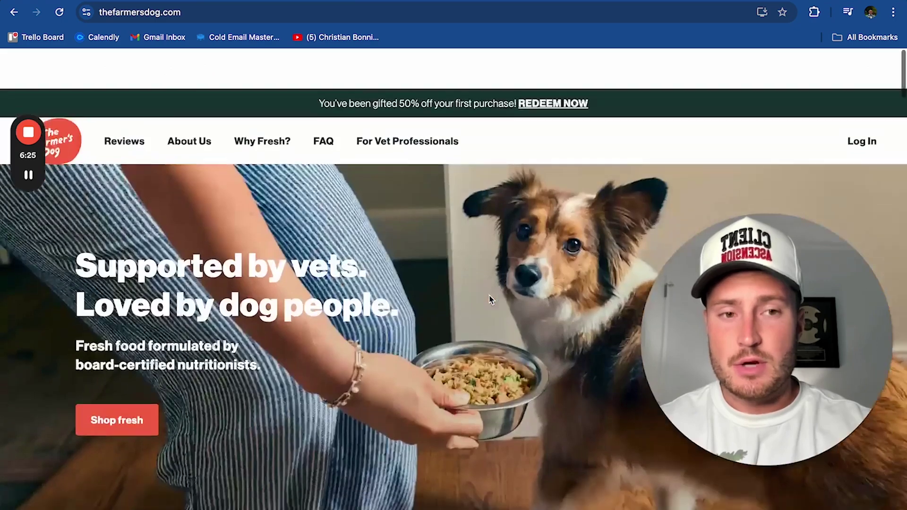
scroll(490, 299, down, 5)
scroll(490, 299, down, 6)
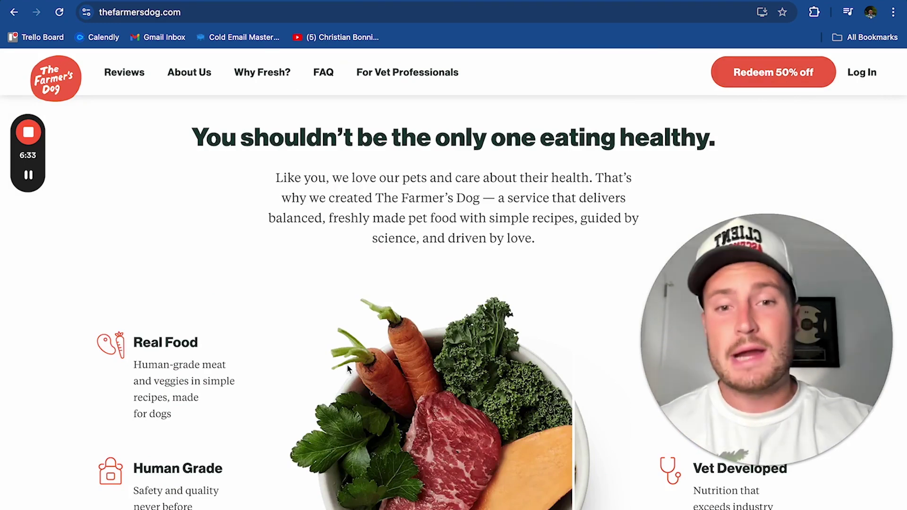
scroll(426, 335, up, 10)
scroll(462, 291, down, 5)
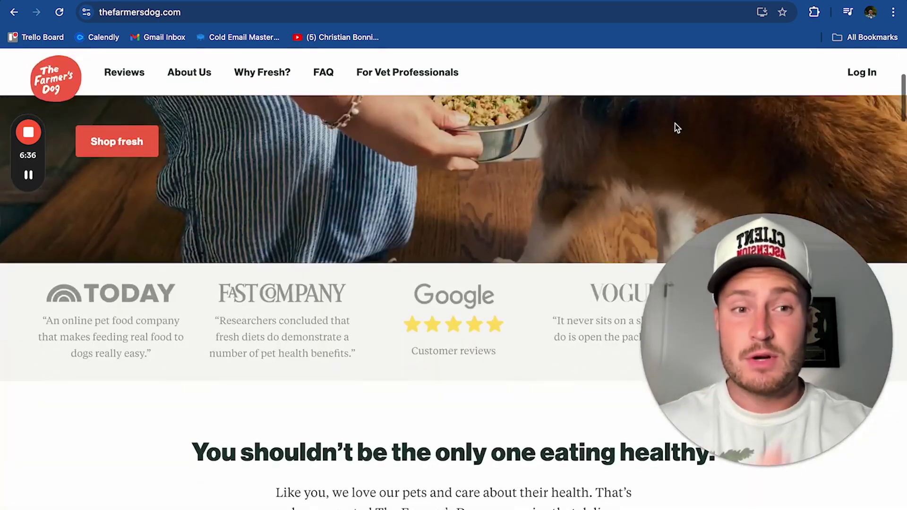
scroll(676, 128, down, 10)
click(773, 71)
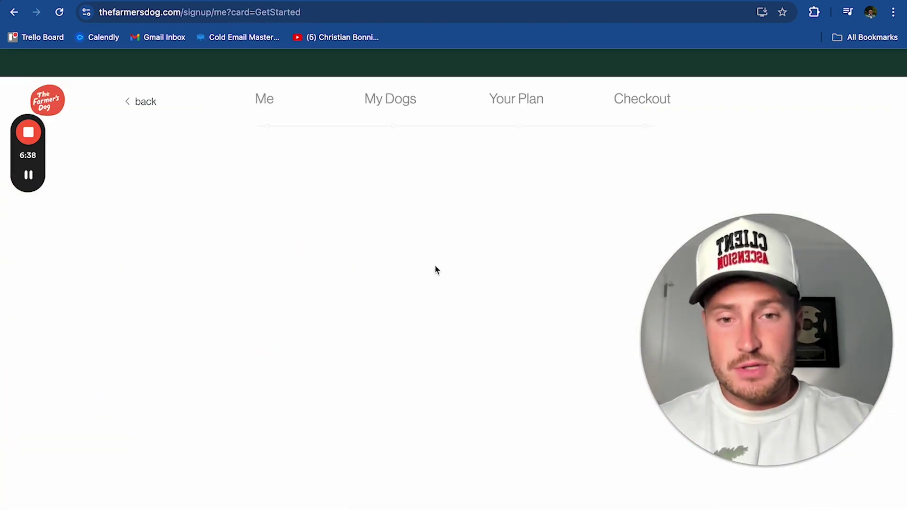
scroll(466, 263, down, 5)
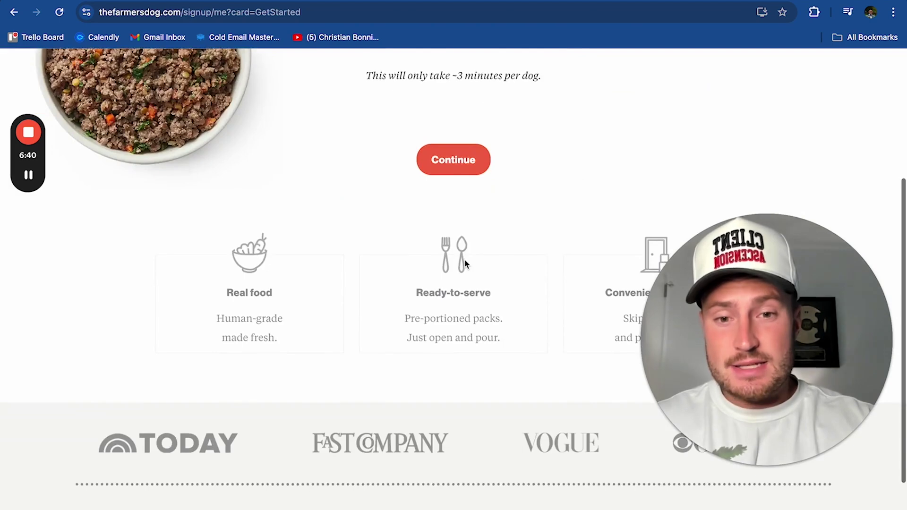
scroll(465, 259, up, 5)
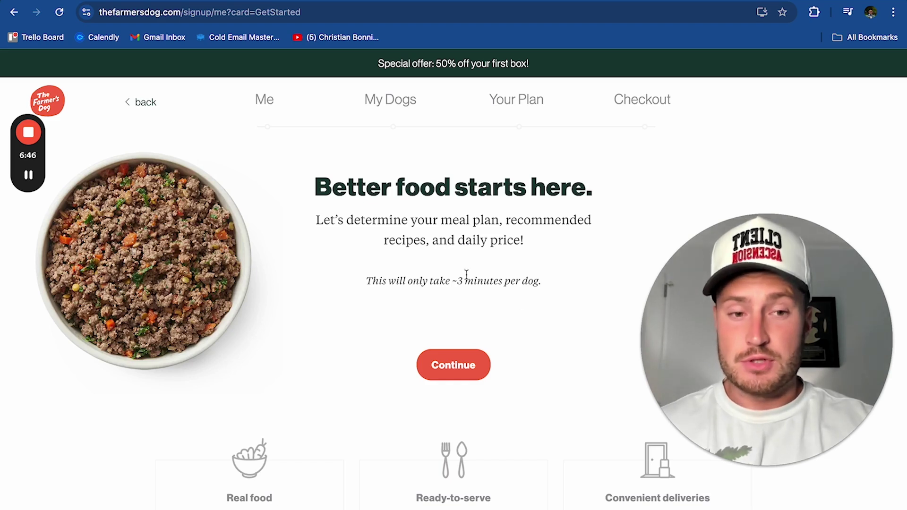
Set the dog count to 2, name the dogs Max and joe, and continue to the owner step
click(456, 358)
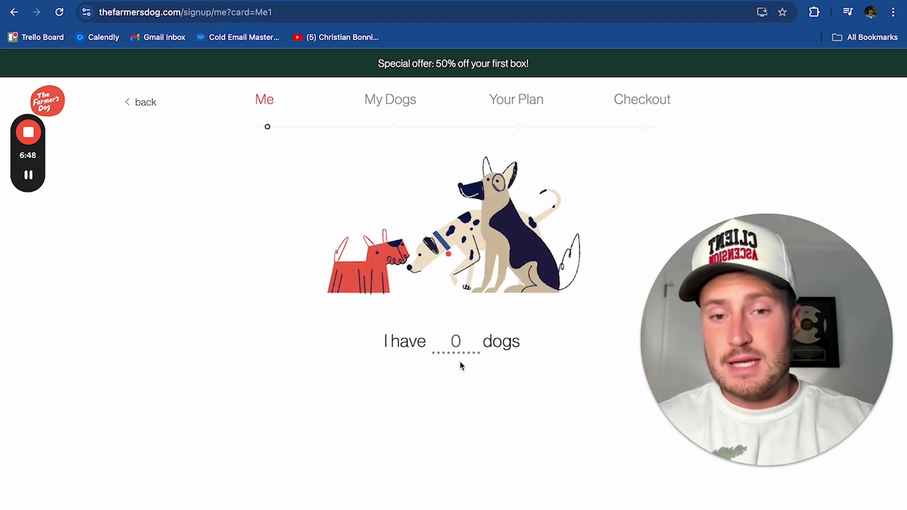
click(456, 347)
text(2)
click(496, 342)
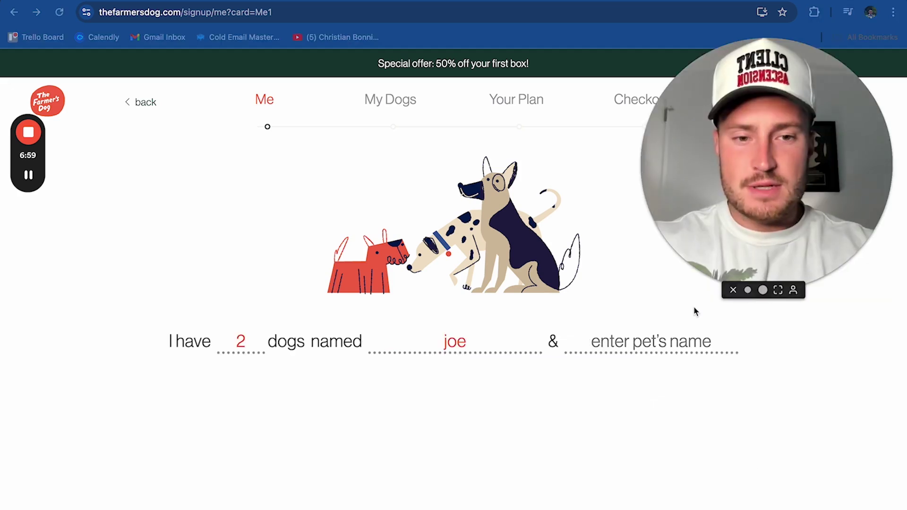
click(666, 344)
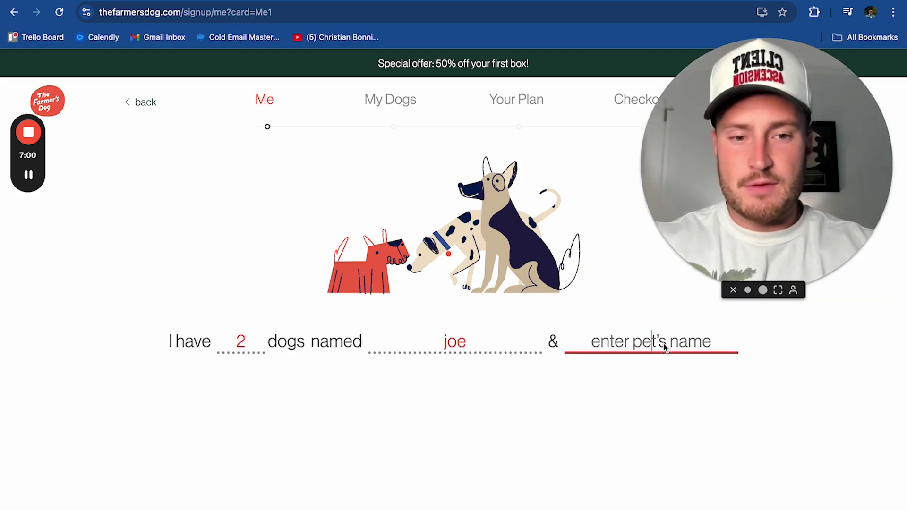
text(joe)
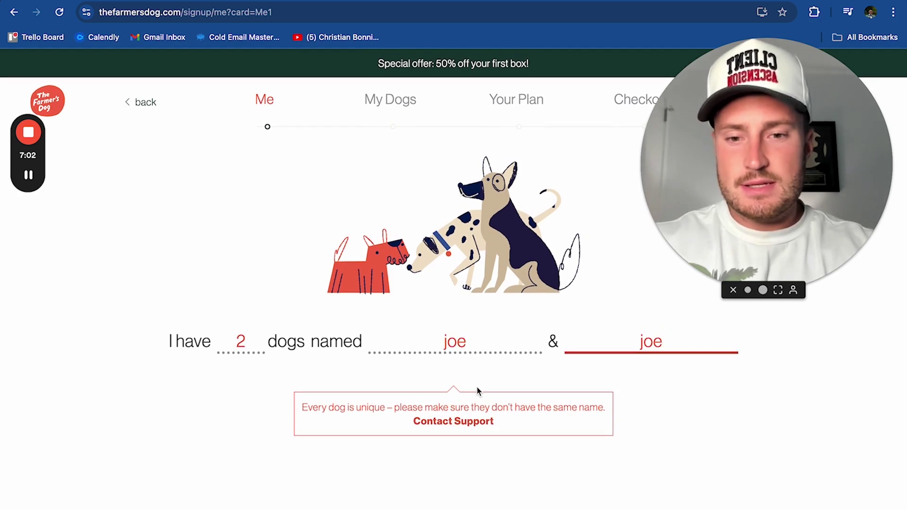
double_click(454, 341)
text(Max)
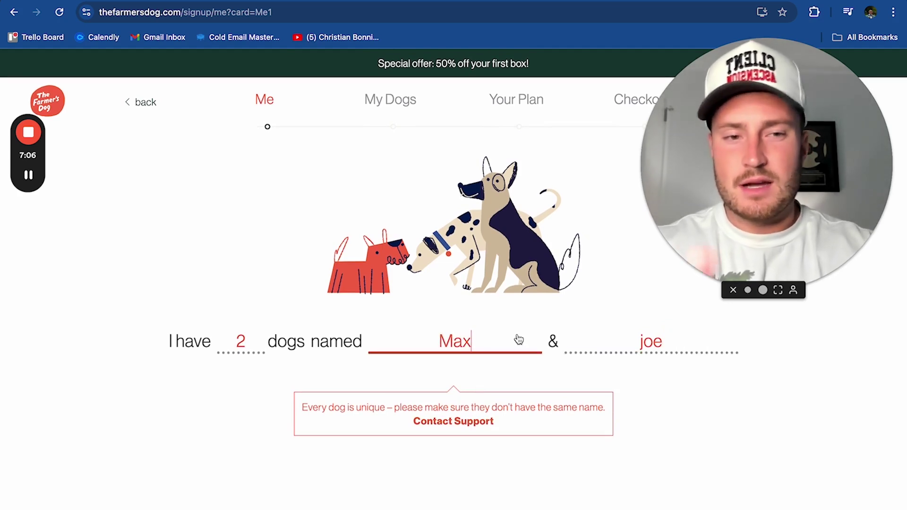
click(628, 355)
click(707, 400)
click(452, 494)
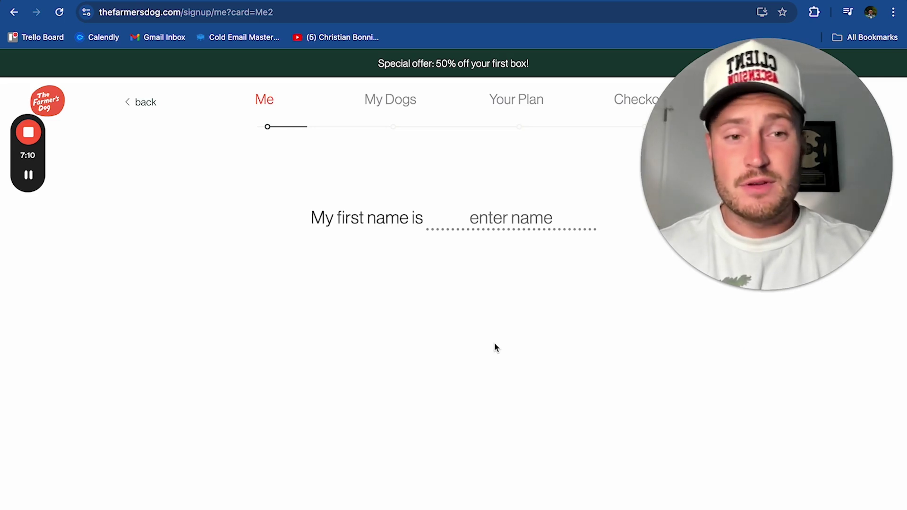
mouse_move(722, 259)
click(748, 290)
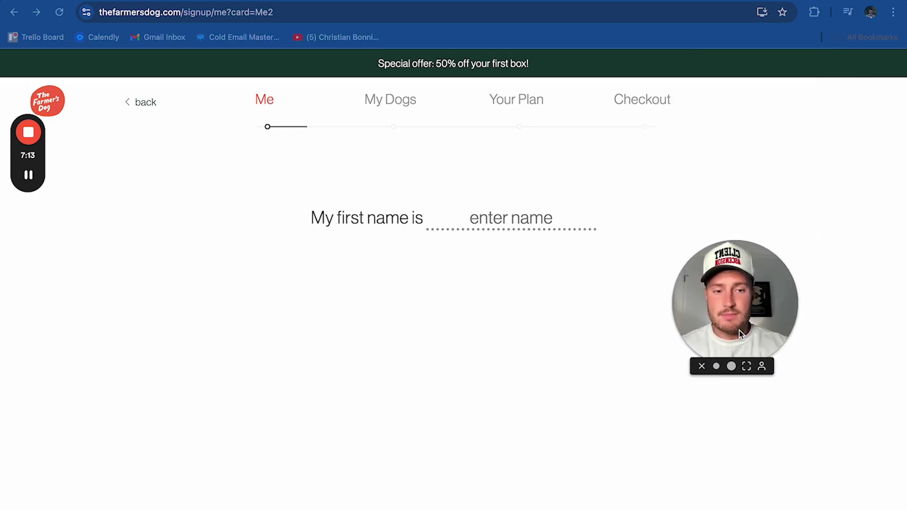
Leave the signup and return to the deck's Chewy and Bark Box slide
click(733, 368)
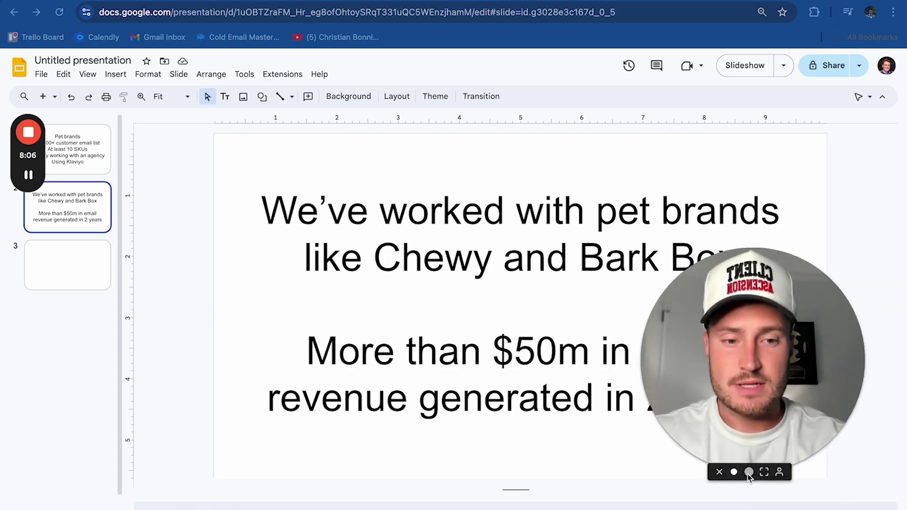
Review the Pet brands and revenue slides' text without editing, ending on the Pet brands criteria slide
click(749, 471)
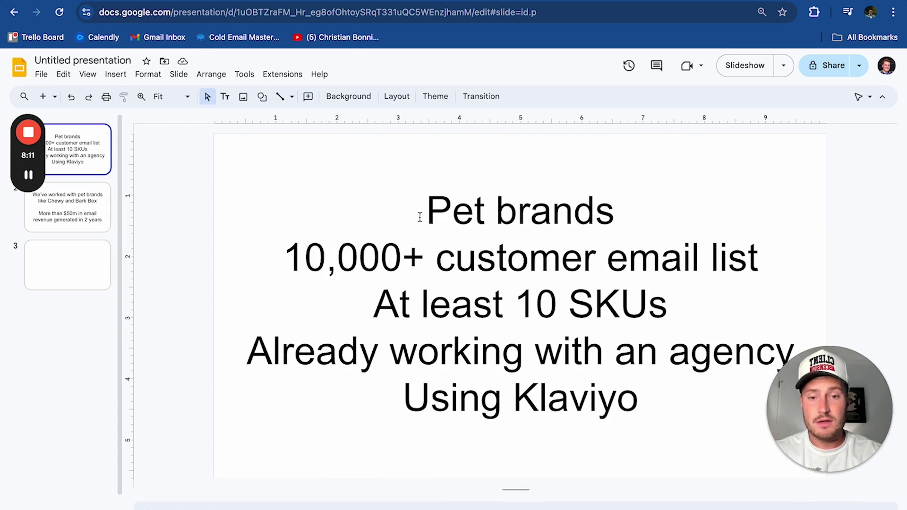
triple_click(429, 189)
click(522, 258)
click(330, 259)
click(604, 249)
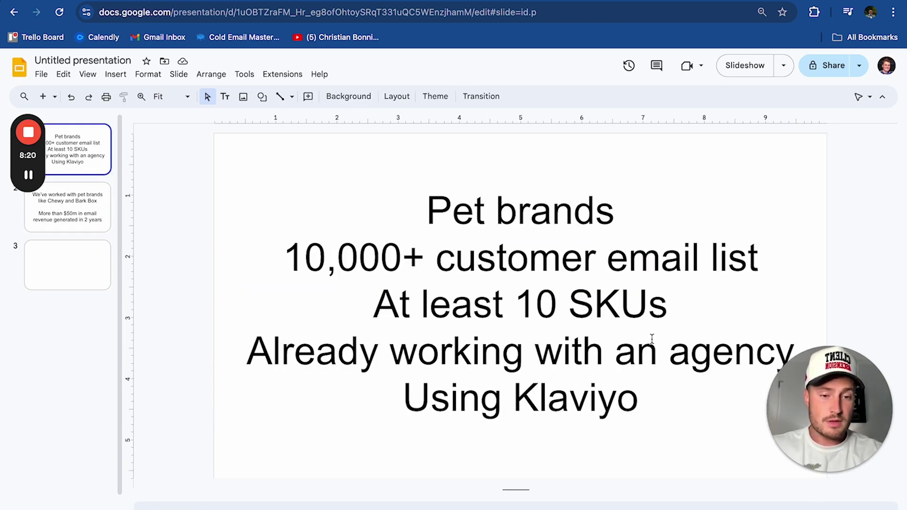
key(Down)
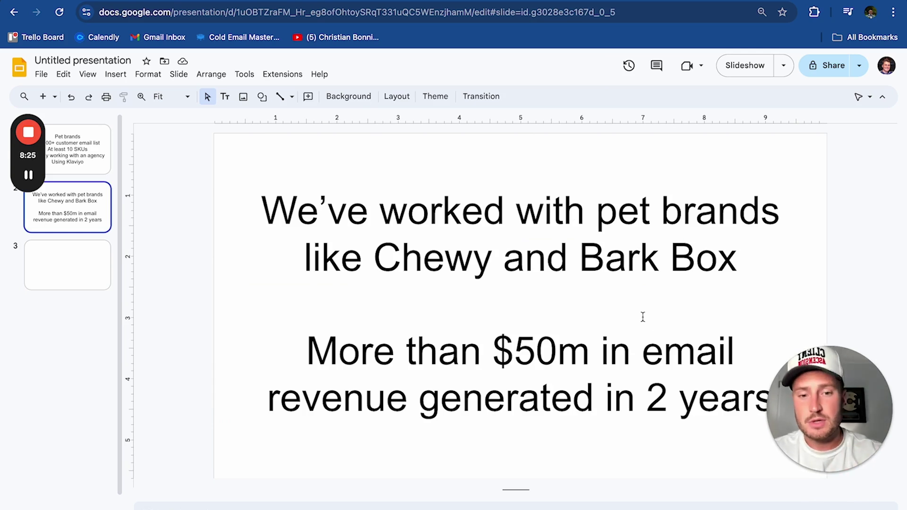
click(512, 321)
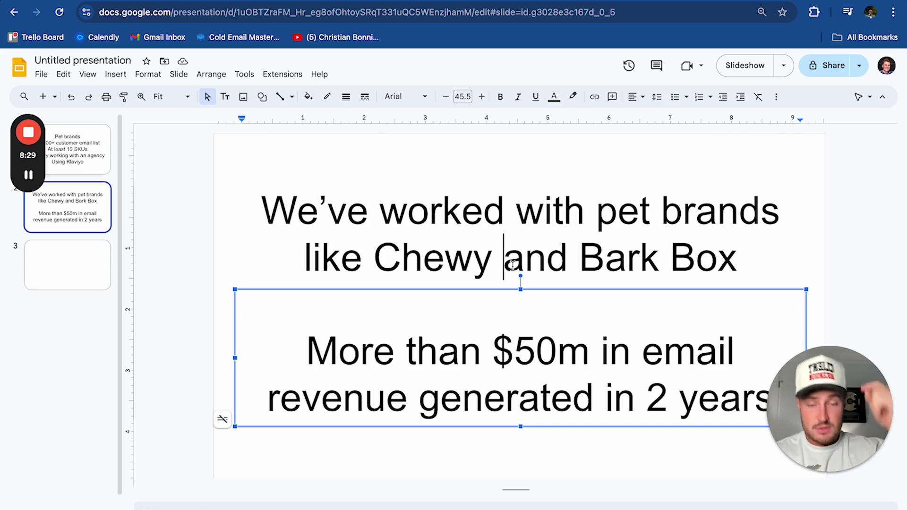
click(89, 143)
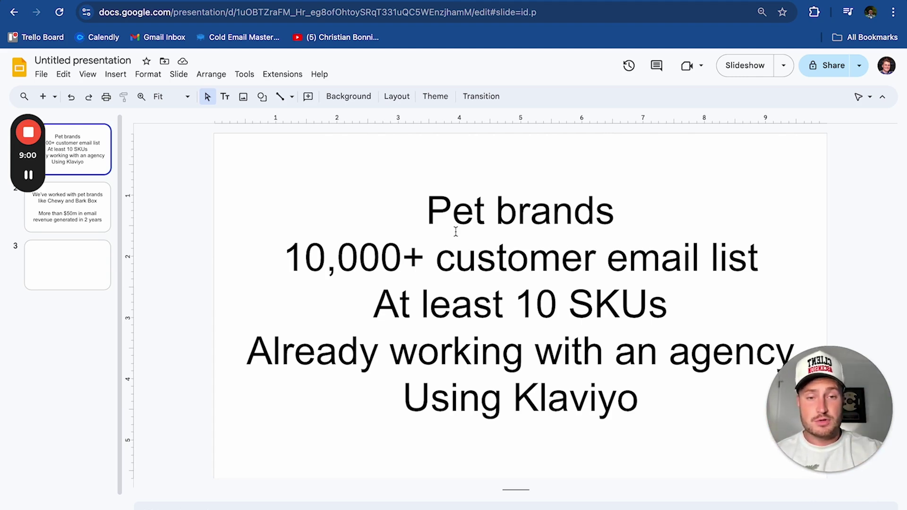
Copy the GIF thumbnail embed of the '14 February 2023' Loom video
key(ctrl+Tab)
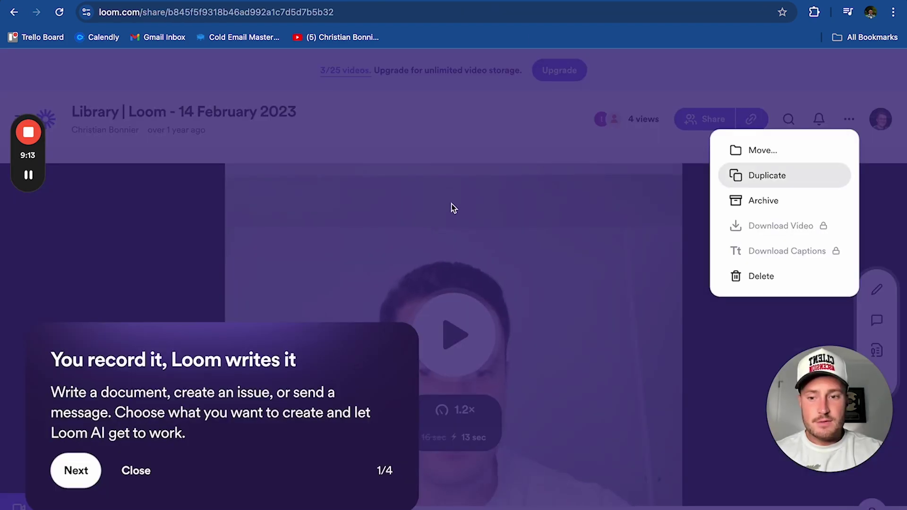
click(452, 206)
click(146, 472)
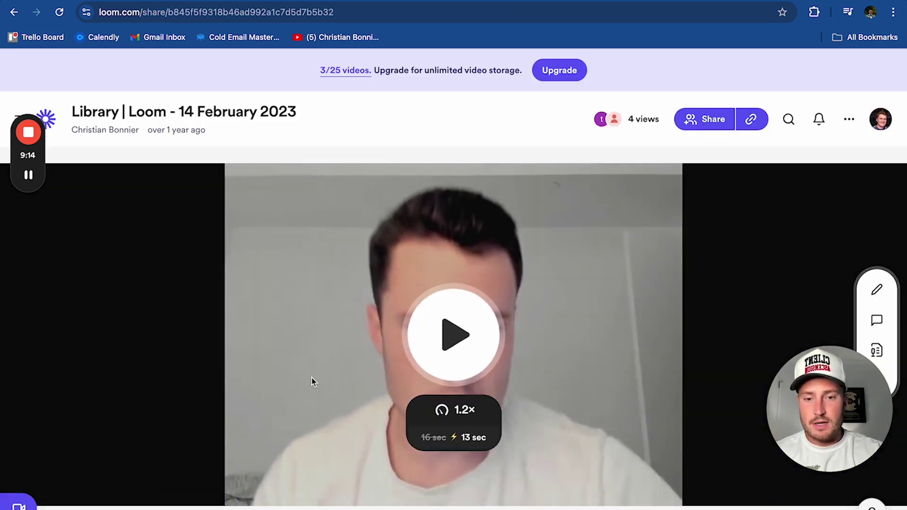
click(699, 123)
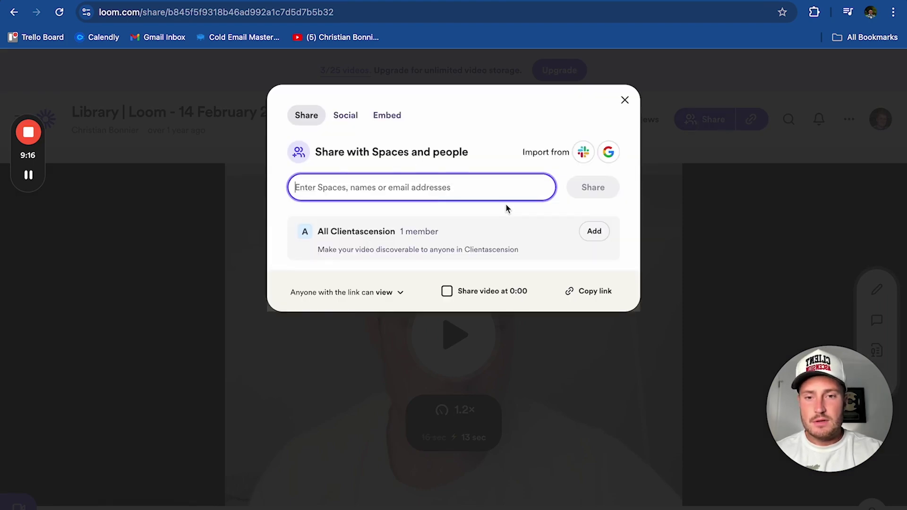
click(624, 100)
click(691, 119)
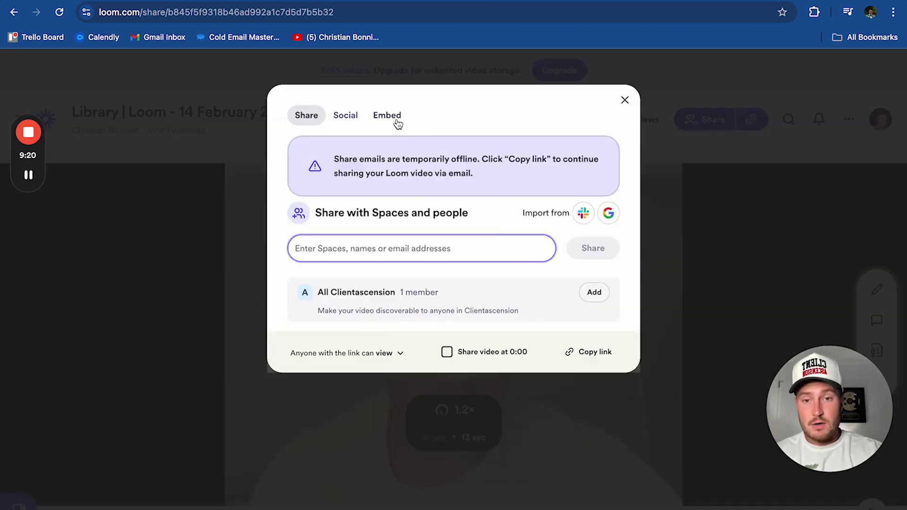
click(398, 118)
click(536, 160)
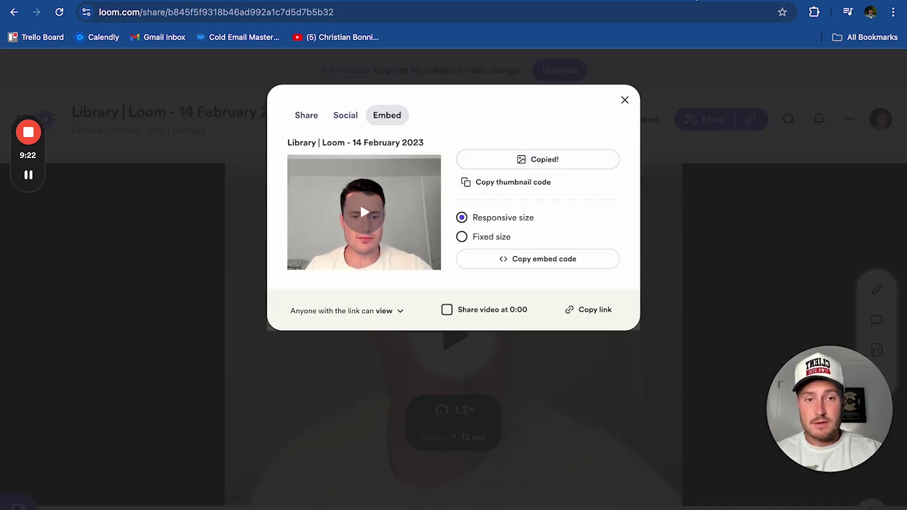
key(alt+Left)
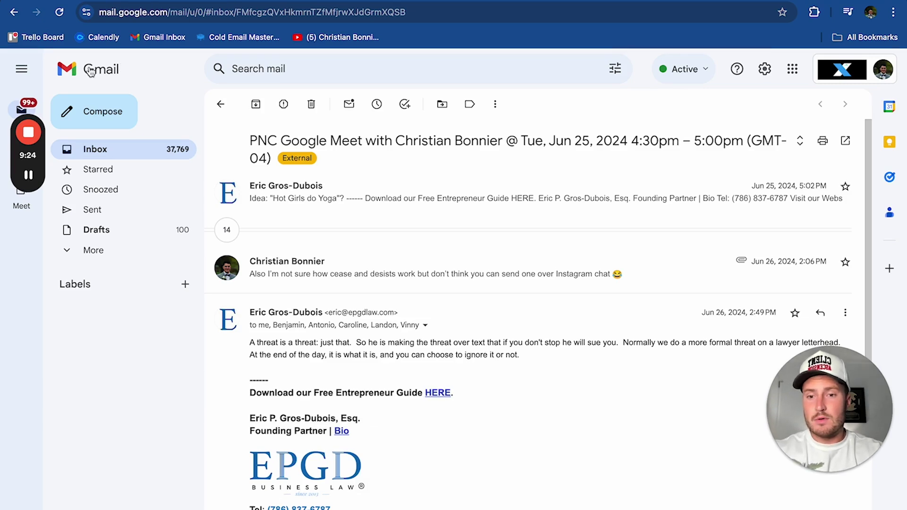
Start a new email to the suggested contact with subject 'Custom Video for Joe'
click(91, 70)
text(c)
text(chr)
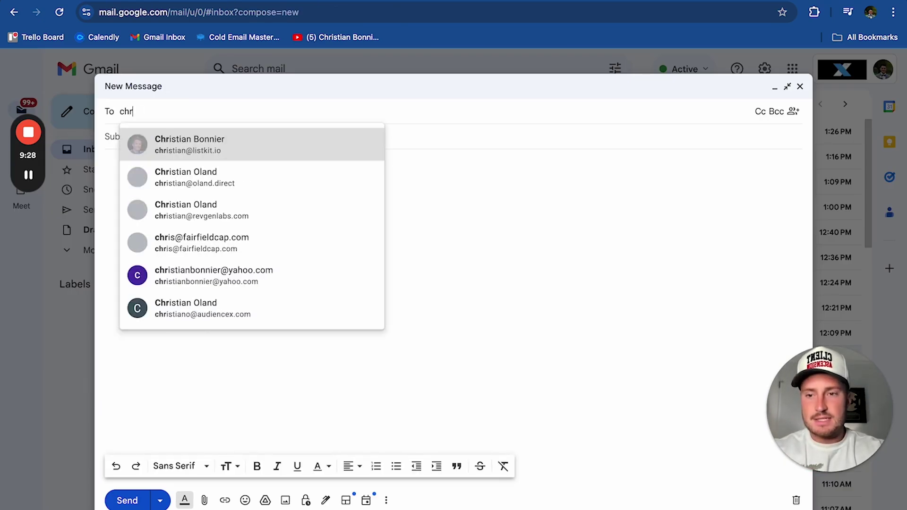
text(isti)
click(320, 143)
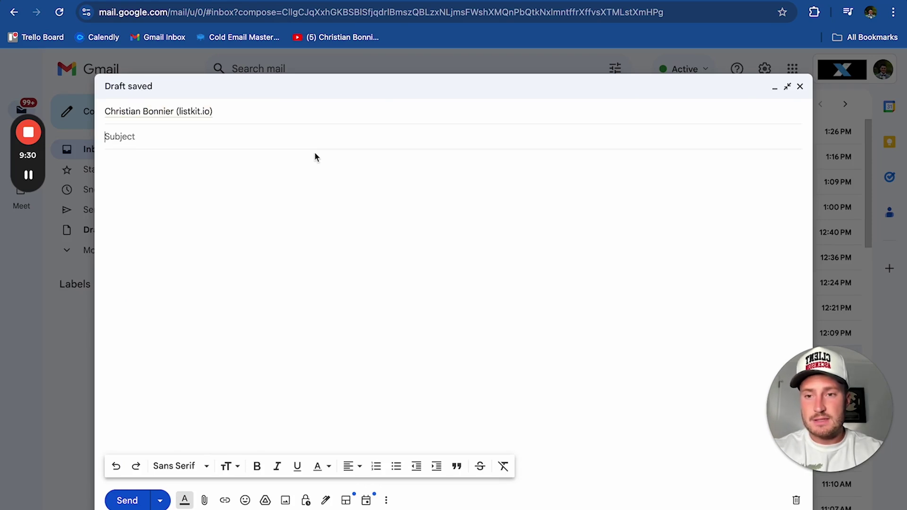
text(Video for J)
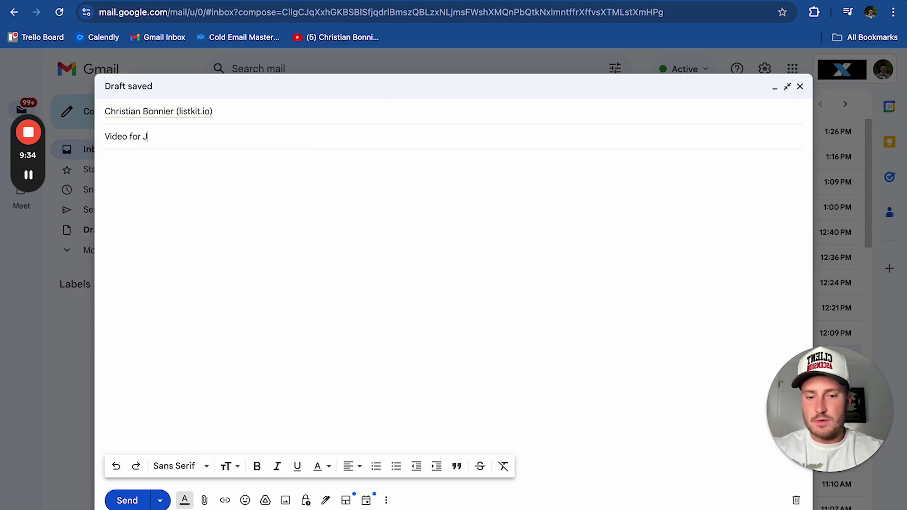
text(oe)
click(106, 136)
text(Custom)
Paste the Loom thumbnail, caption it 'Email audit for Joe at Farmer's Dog', and add a line above
click(129, 188)
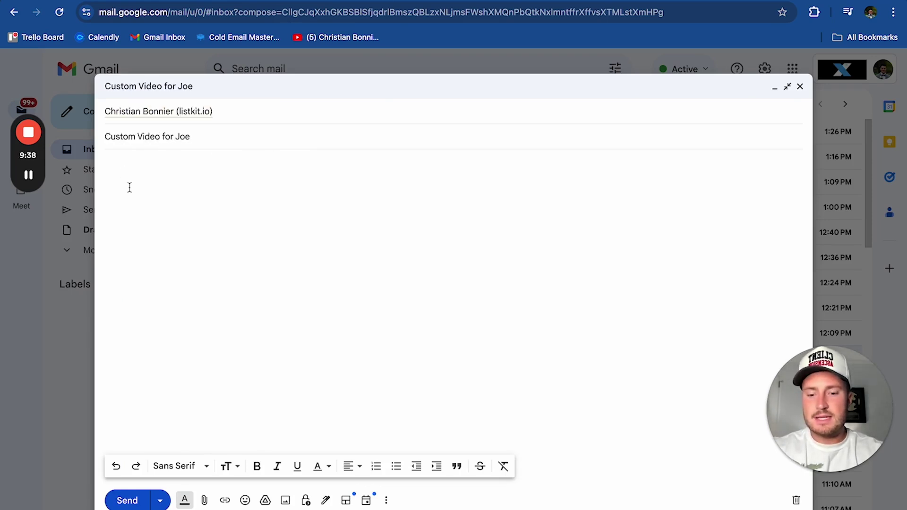
key(super+v)
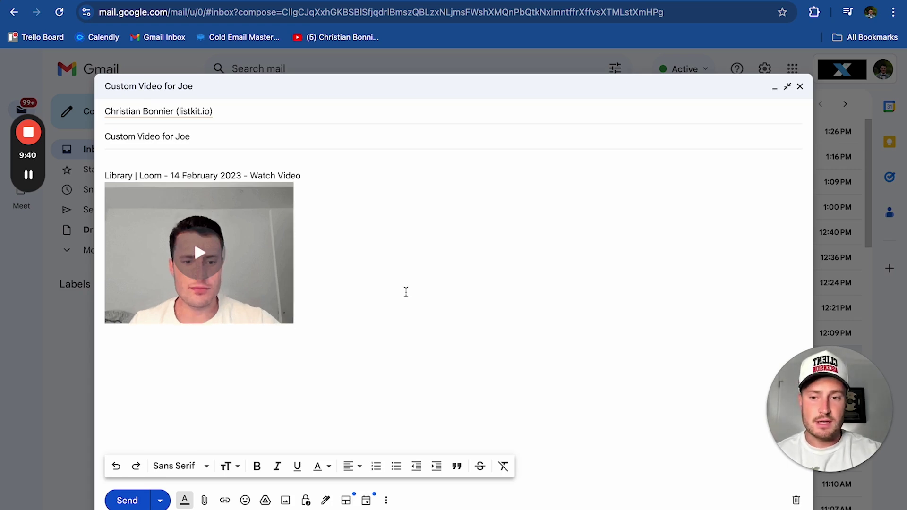
key(Up)
key(shift+Home)
text(E)
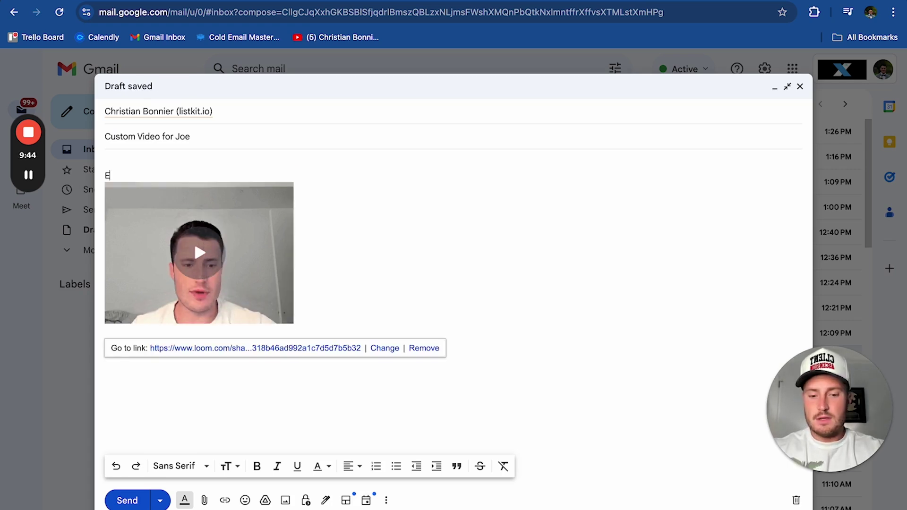
text(mail audit for Joe at)
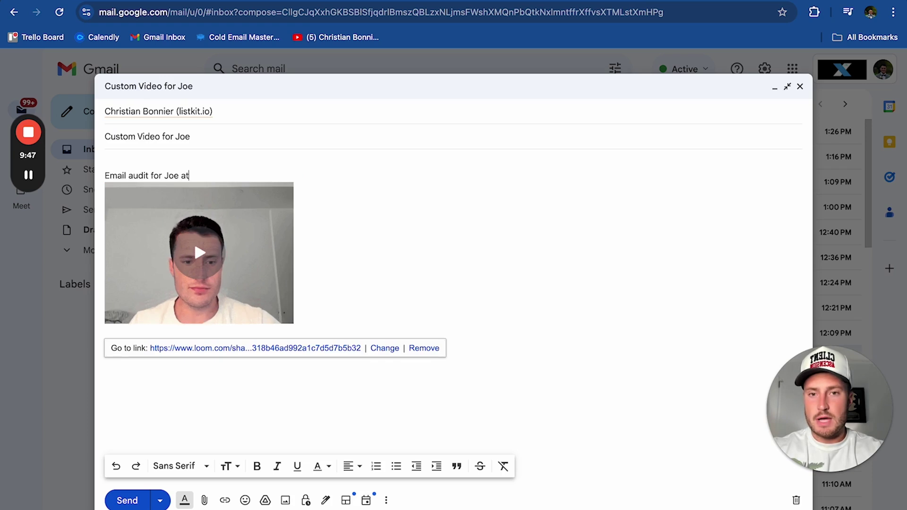
text( Farmer's Dog)
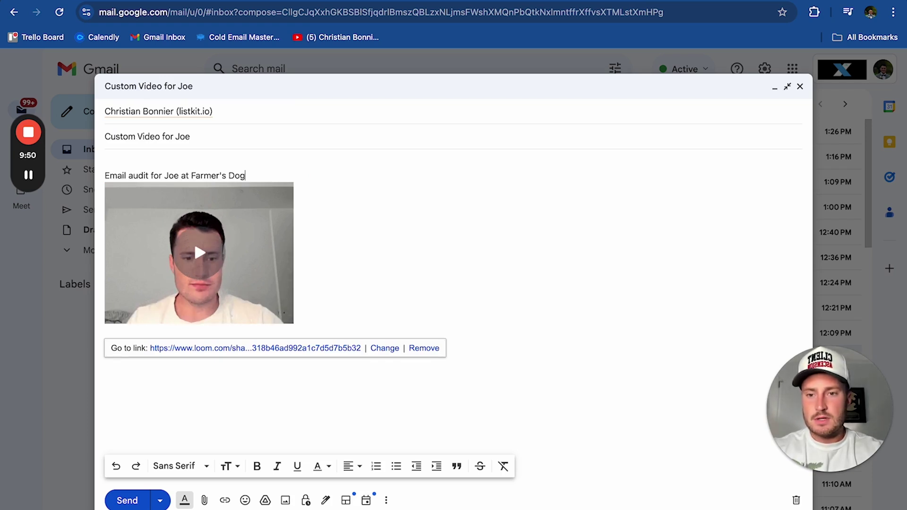
click(106, 170)
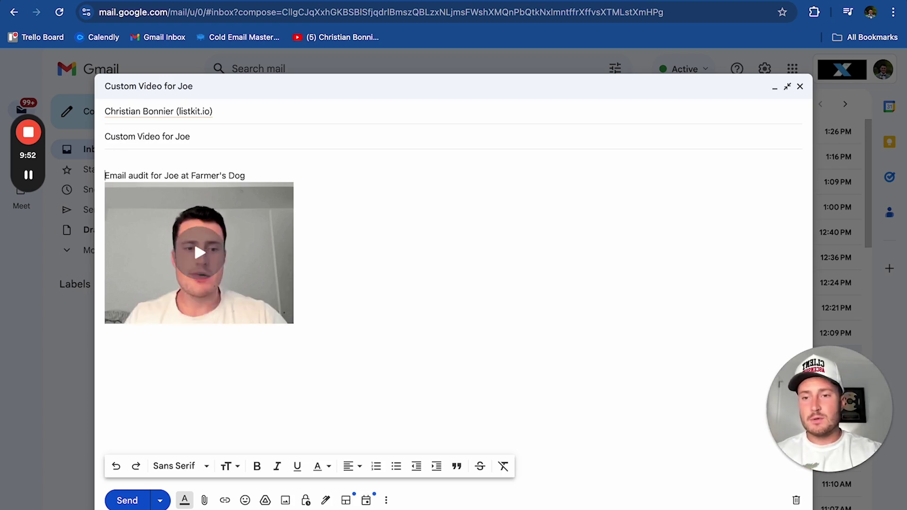
key(Return)
click(123, 161)
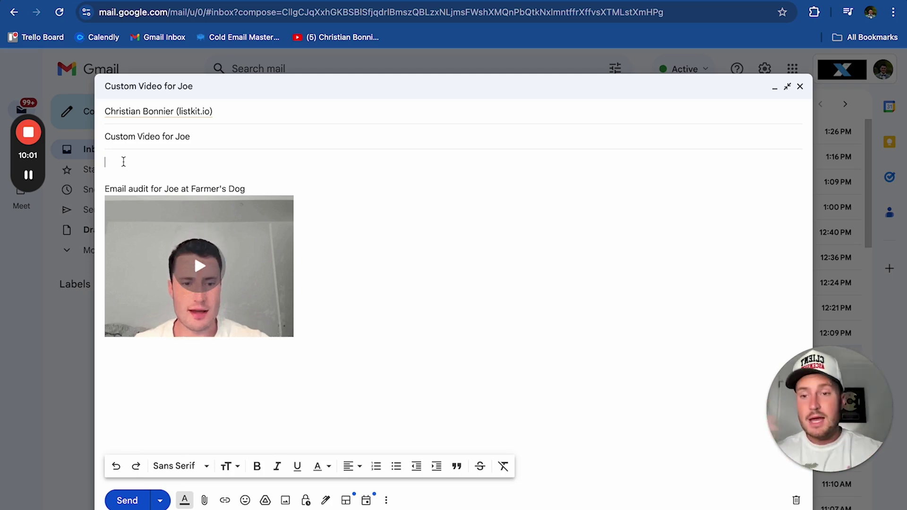
Write the greeting 'Hi Joe,' and the intro line inviting Joe to click the thumbnail below
text(HI joe)
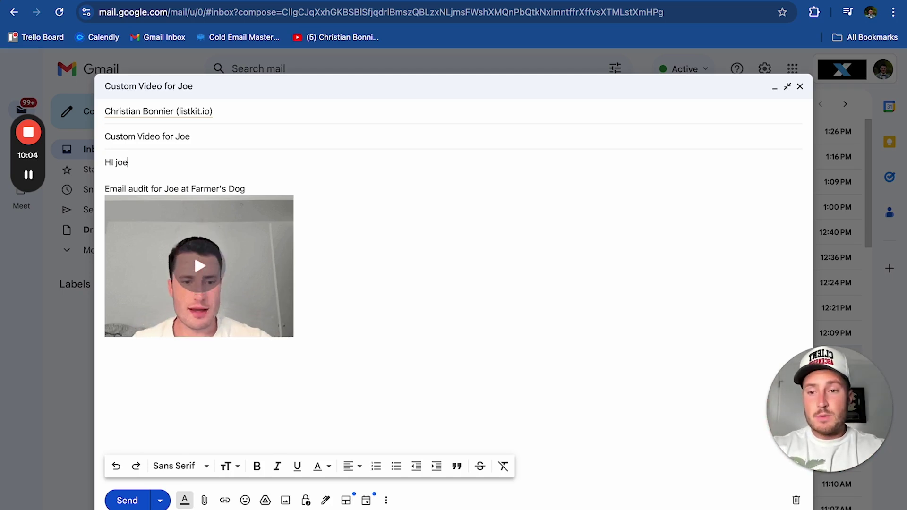
key(BackSpace)
key(BackSpace)
key(BackSpace)
key(BackSpace)
key(BackSpace)
text(i J)
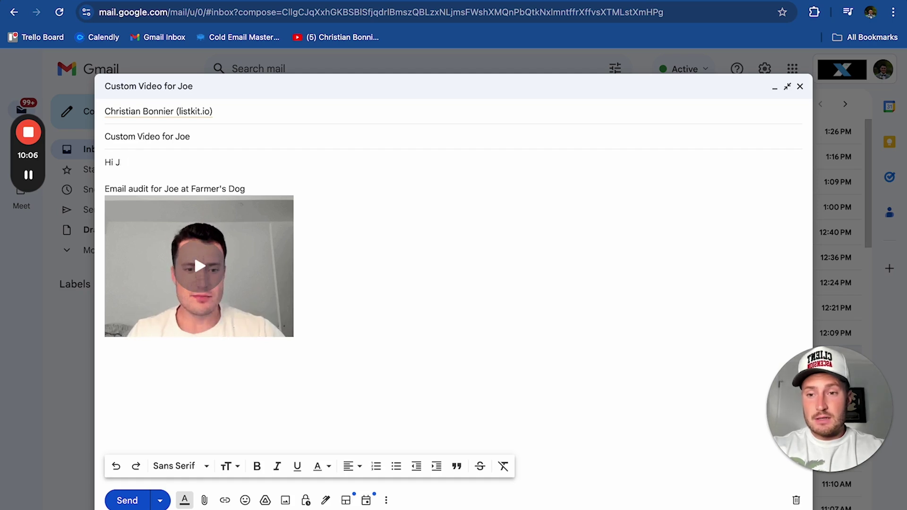
text(oe,)
key(Return)
key(Return)
text(Here's th)
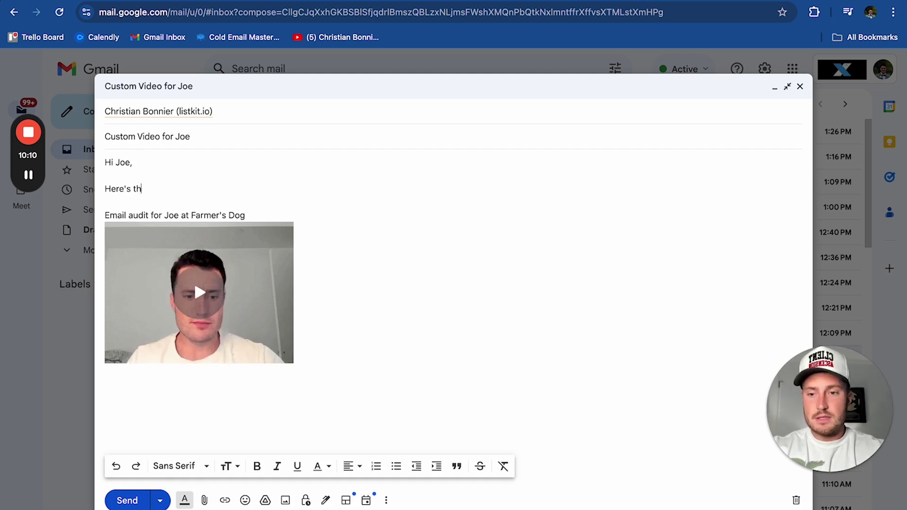
text(e custom emai)
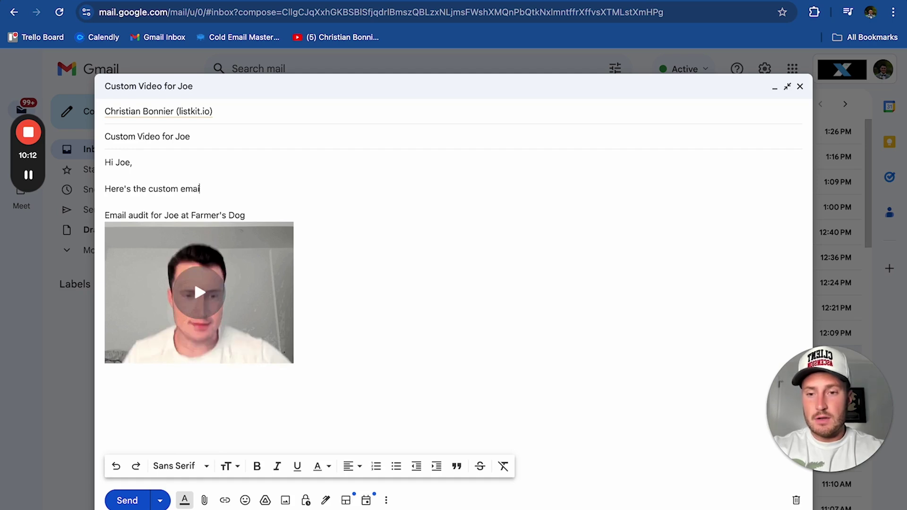
text(l audit video I prep)
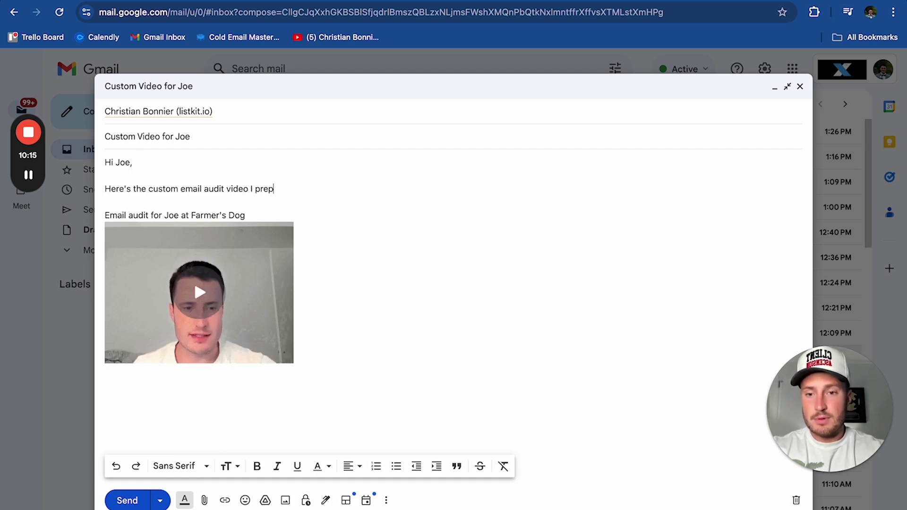
text(ared for you, jut cl)
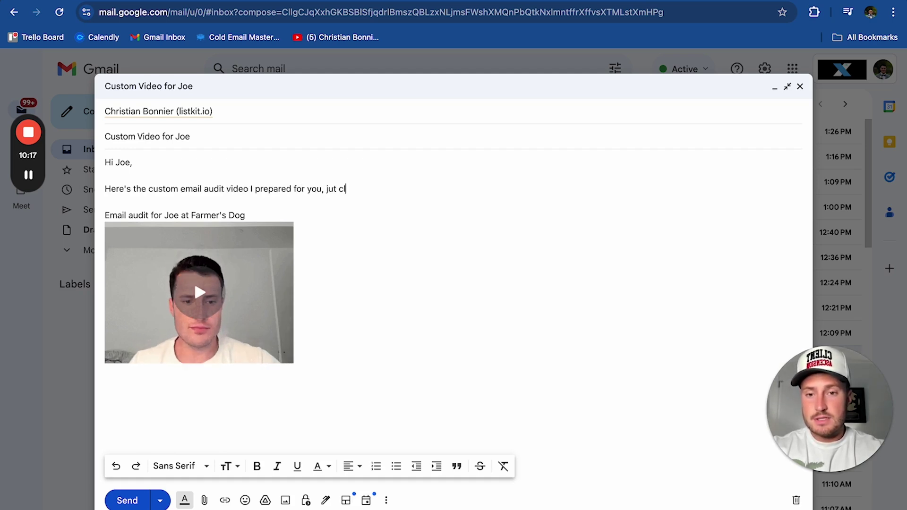
key(BackSpace)
key(BackSpace)
key(BackSpace)
key(BackSpace)
text(st click the thumbnail )
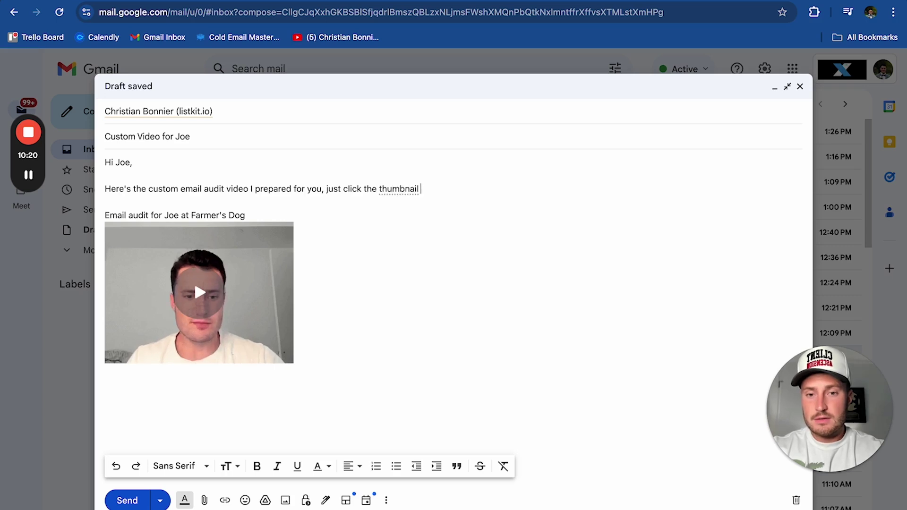
text(below to view it:)
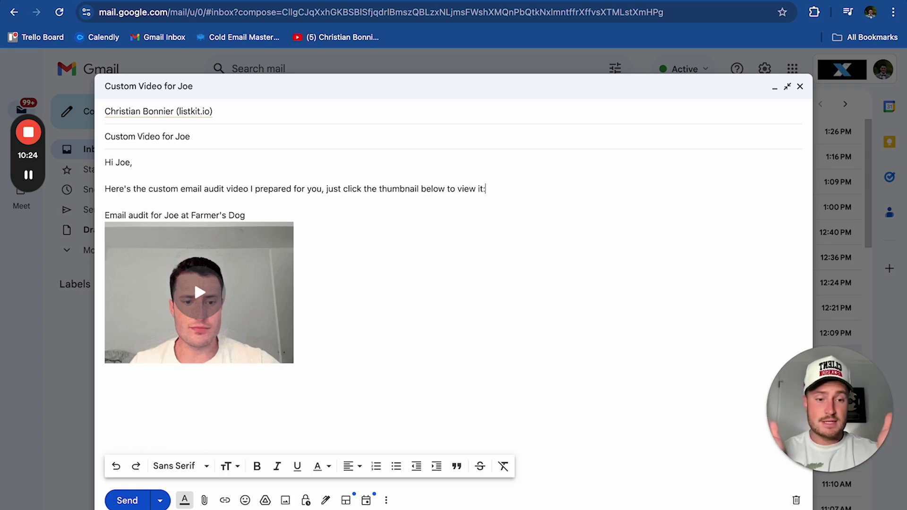
Add the highlights sentence: 2:30 covers an email pop-up strategy, 4:00 optimizing the website quiz
key(Return)
key(Return)
text(Y)
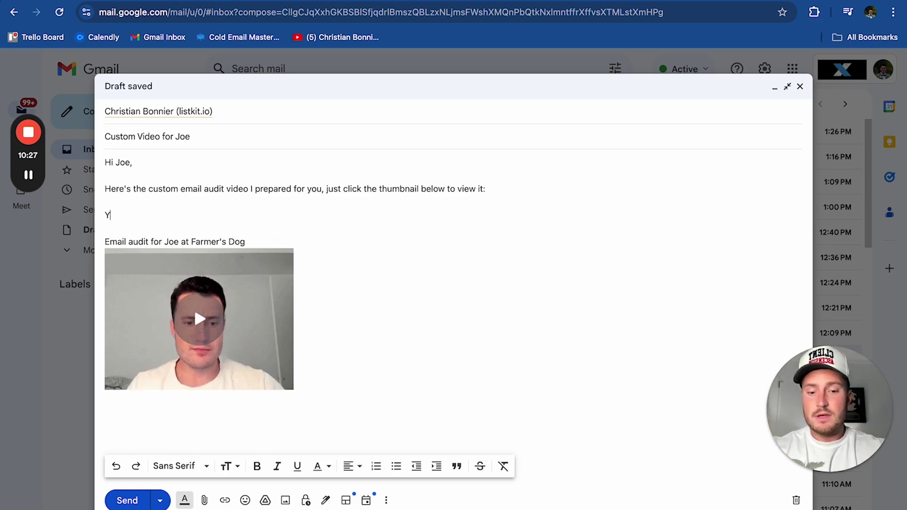
text(ou'll notice at 2)
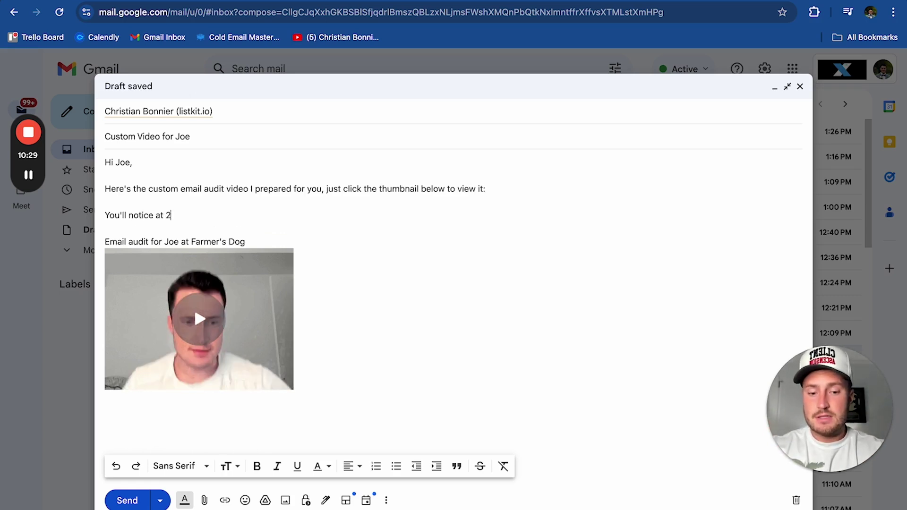
text(:30 I m)
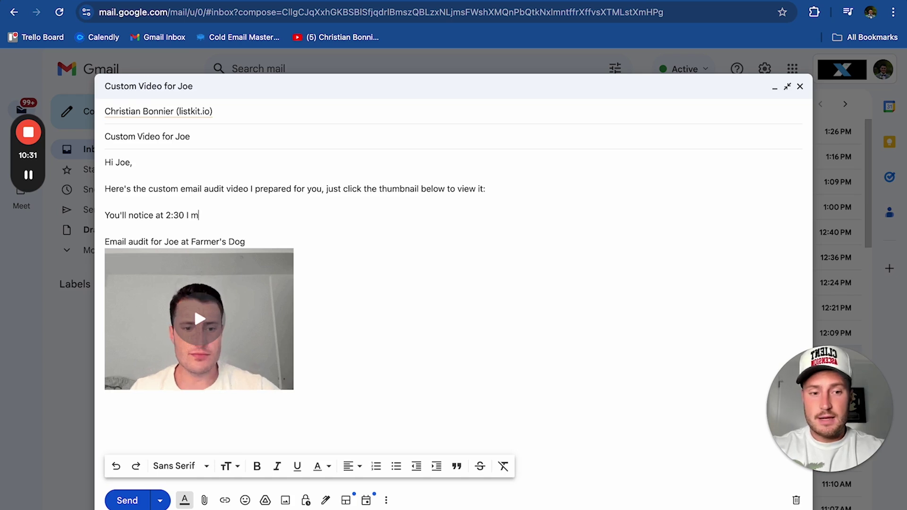
text(ention an email po)
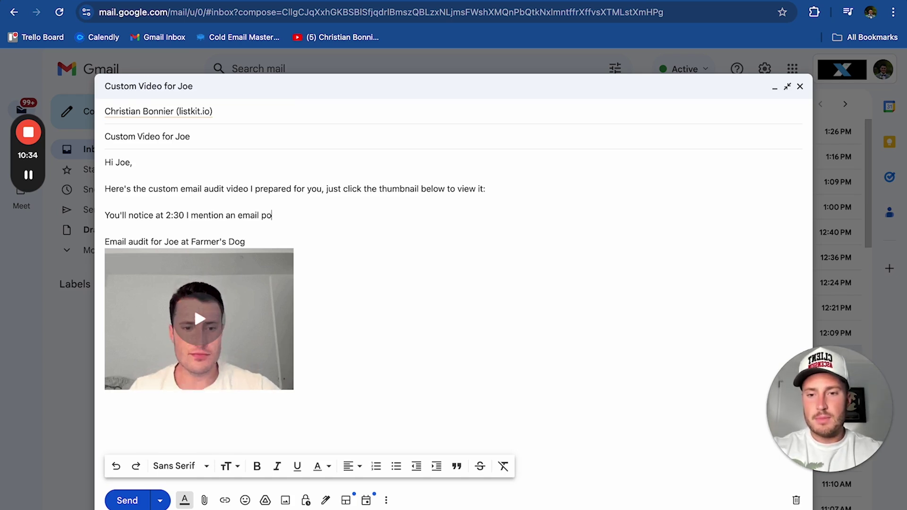
text(p-up strategy that'l)
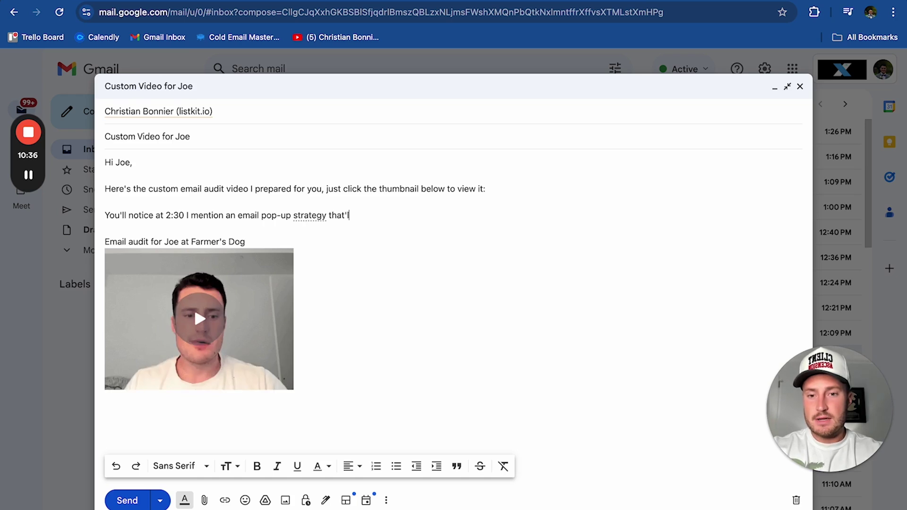
text(l double your opt-)
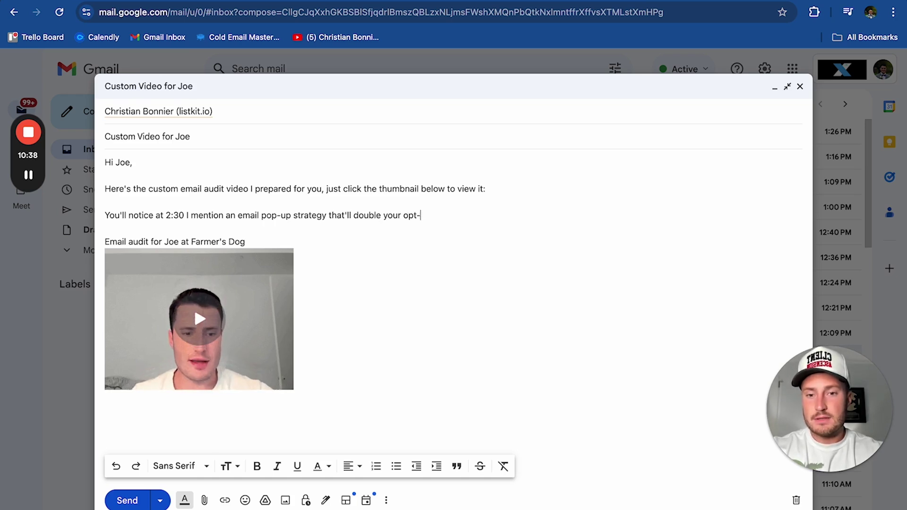
text(in rate, and )
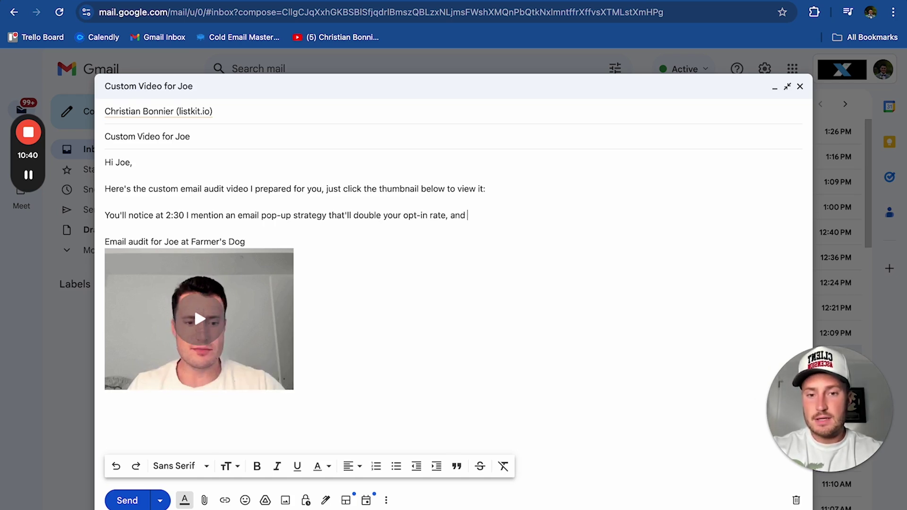
text(at 4:00 I)
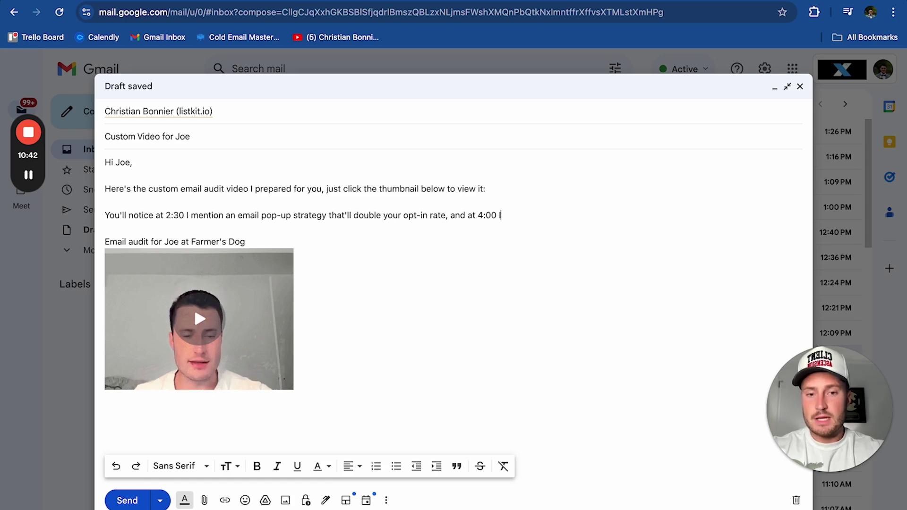
text( show you how to opti)
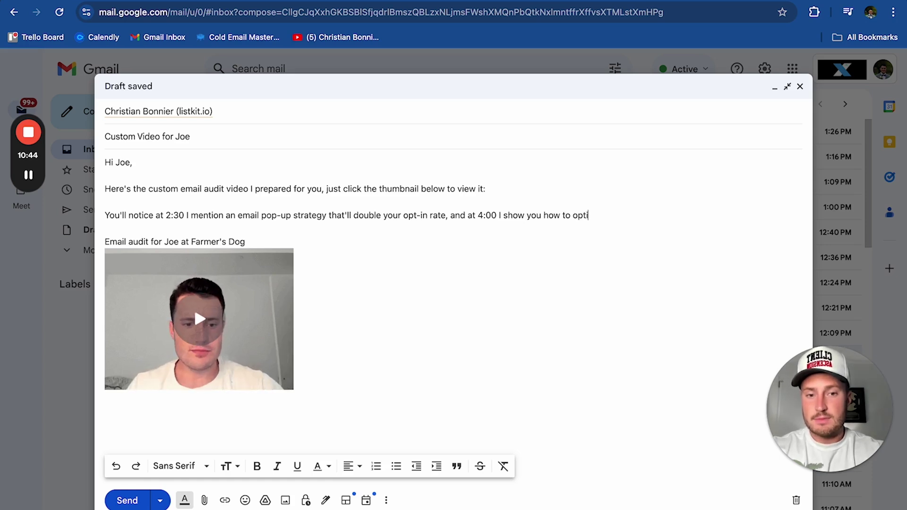
text(mize your quiz)
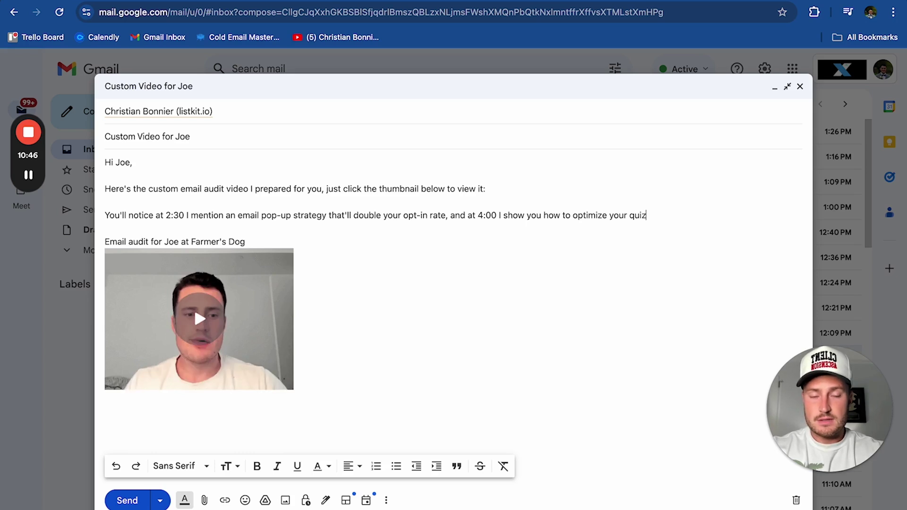
text( on your websit)
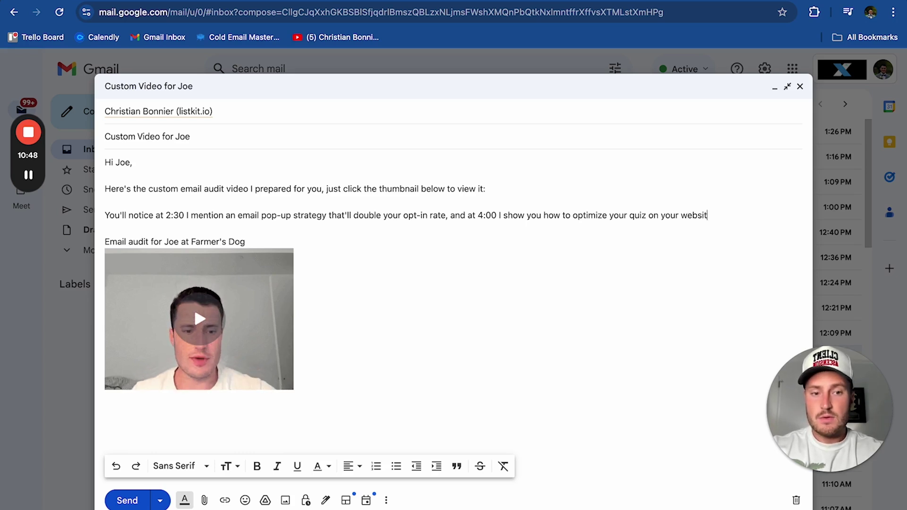
text(e.)
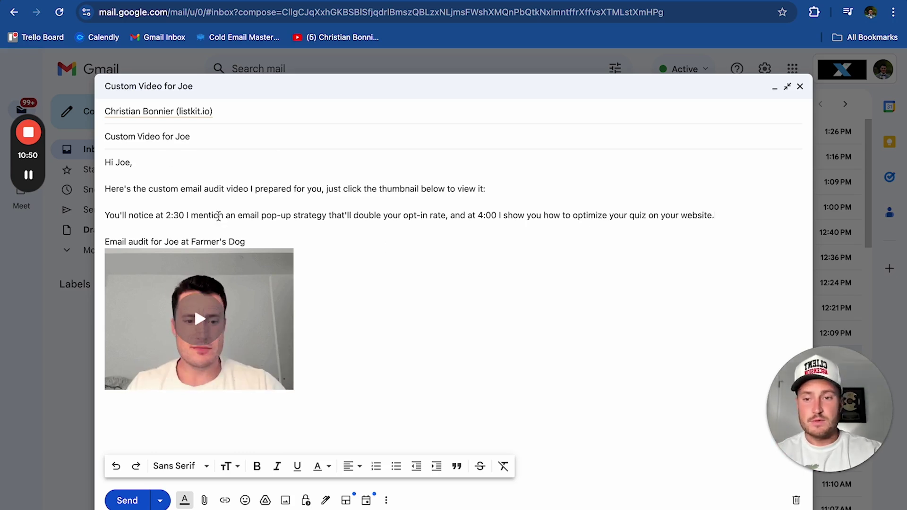
drag(140, 215, 538, 241)
click(539, 241)
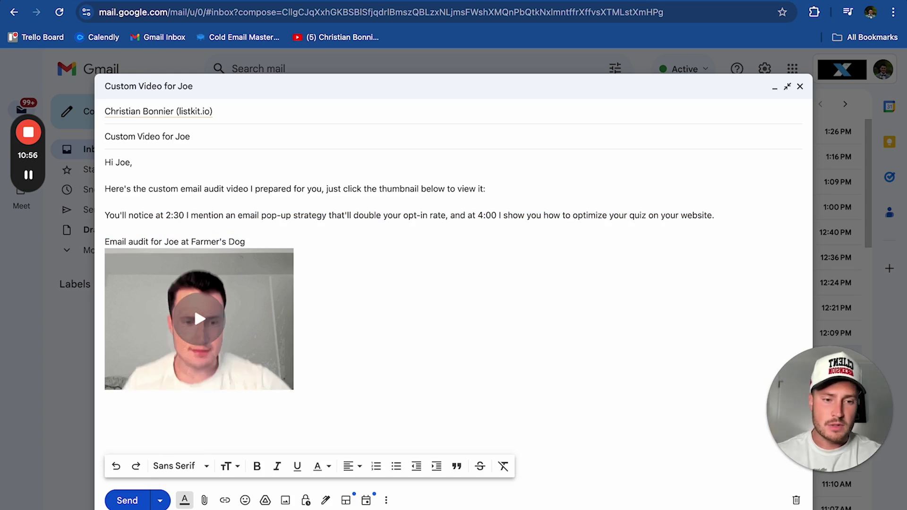
Below the thumbnail, propose a 2 PM EST Klaviyo audit call tomorrow or Monday, plus a calendar fallback
click(152, 420)
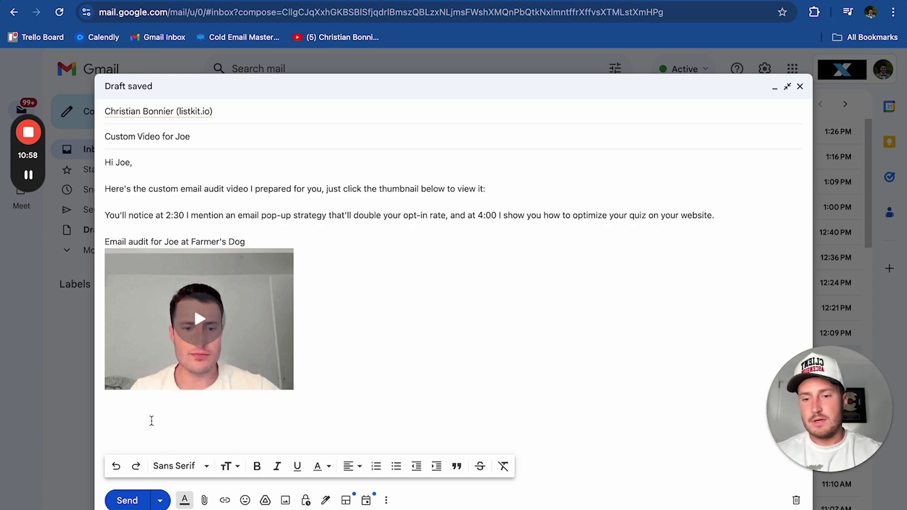
text(How does t)
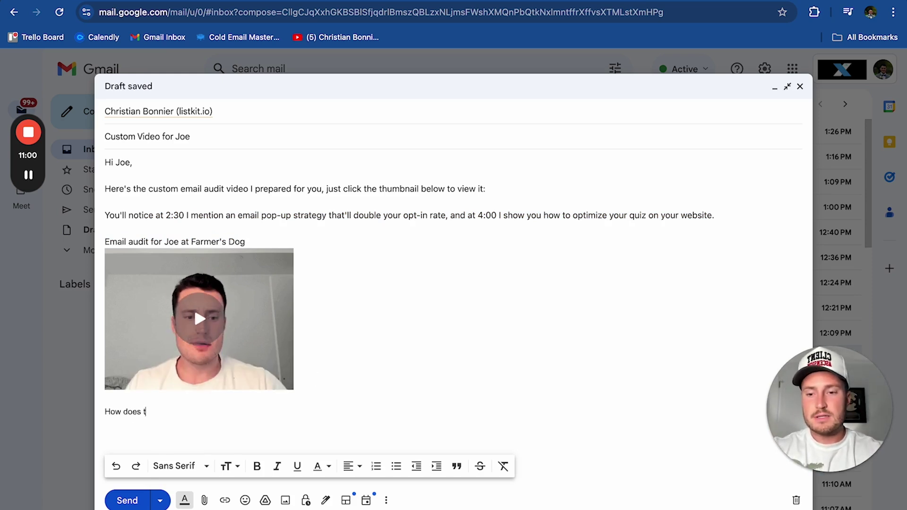
text(omorrow or Monday )
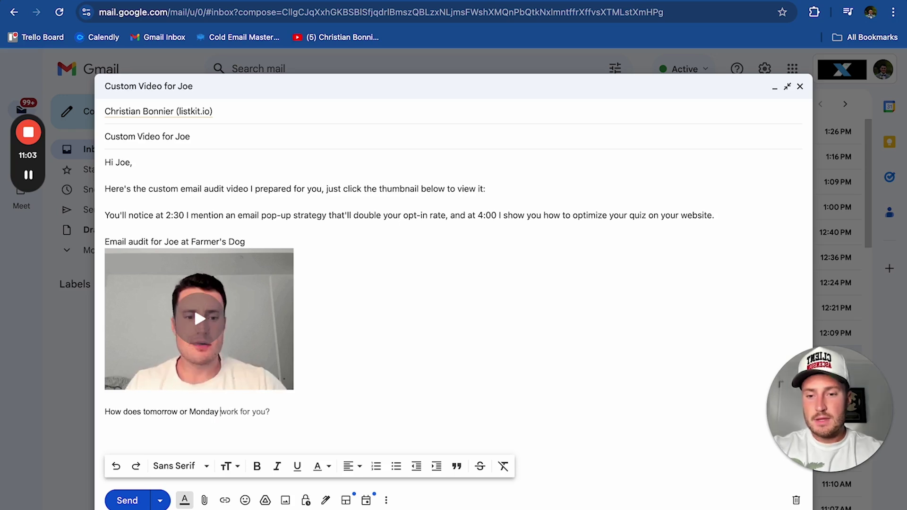
text(at 2 PM EST )
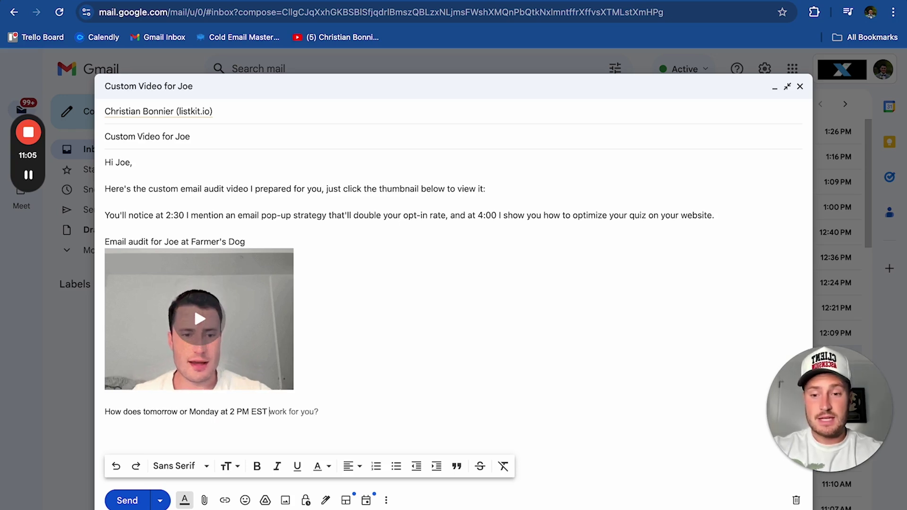
text(work for a uif)
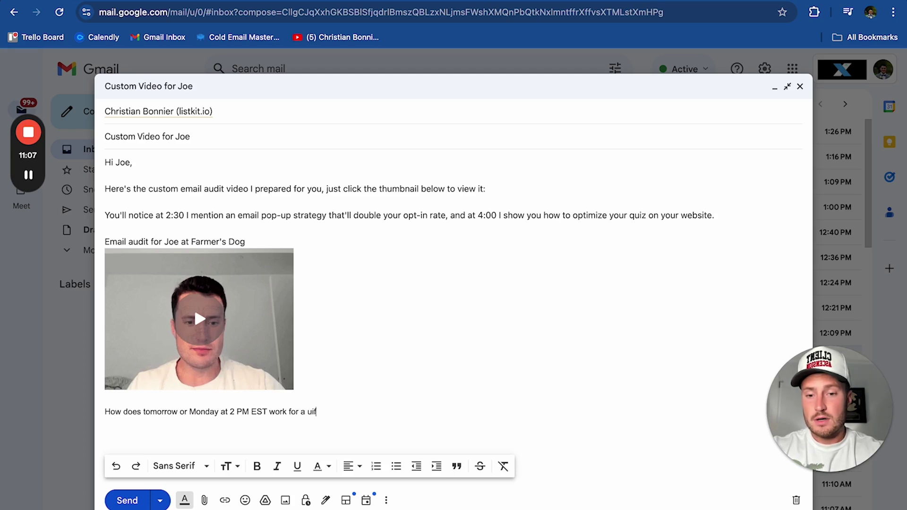
key(BackSpace)
key(BackSpace)
key(BackSpace)
text(quick audit ca)
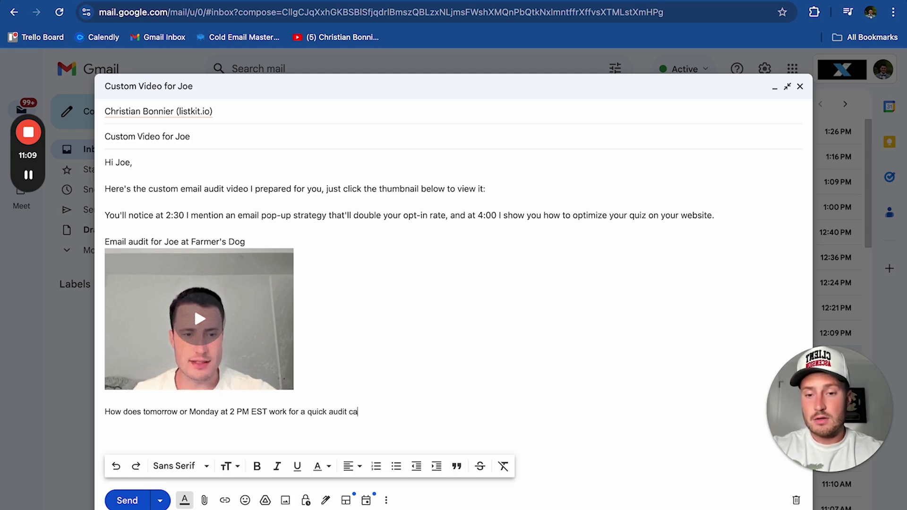
text(ll to do a full step-)
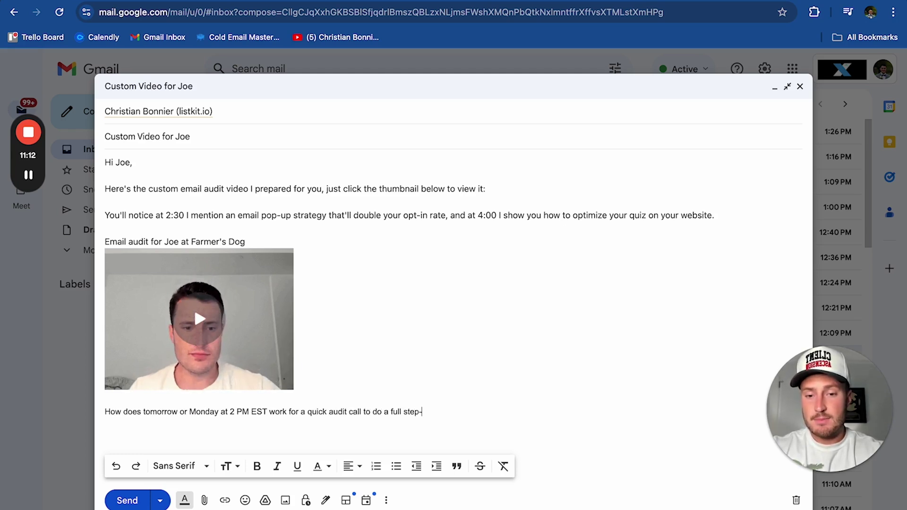
text(by-step breakdown)
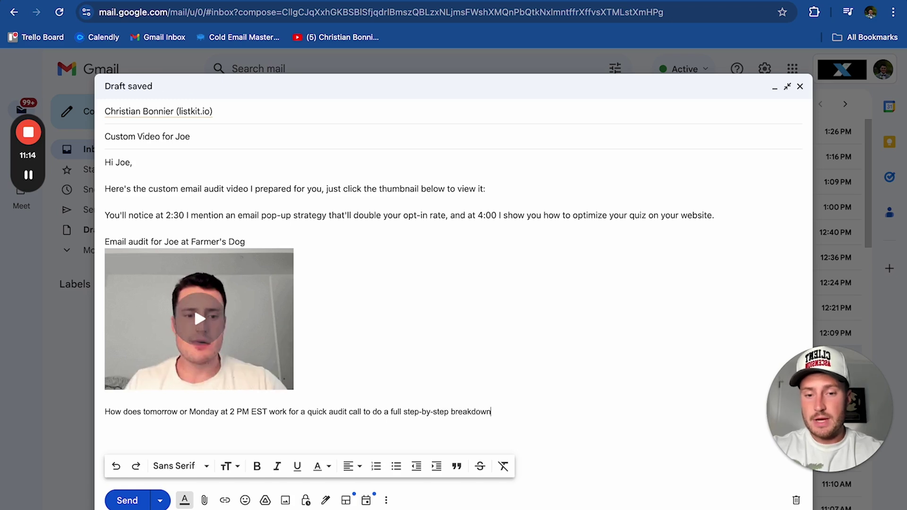
text( of your KLlaviyp)
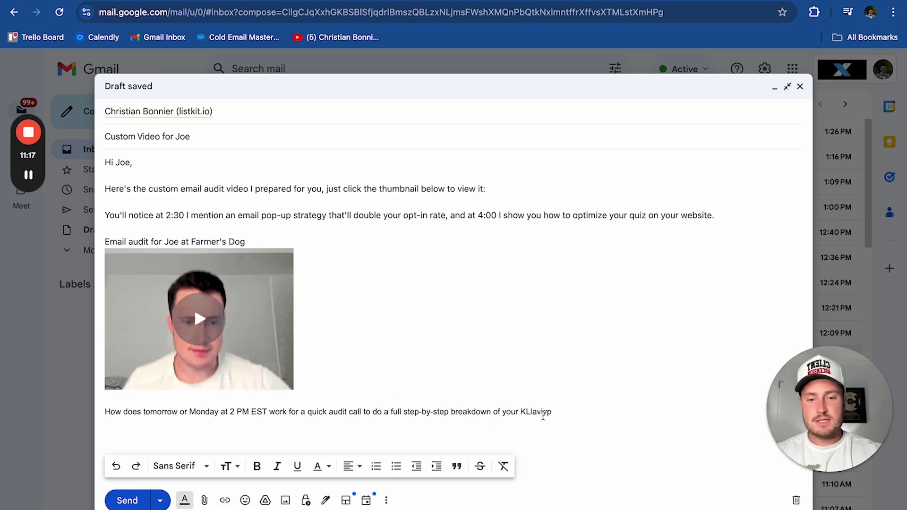
key(alt+shift+Left)
text(Kla)
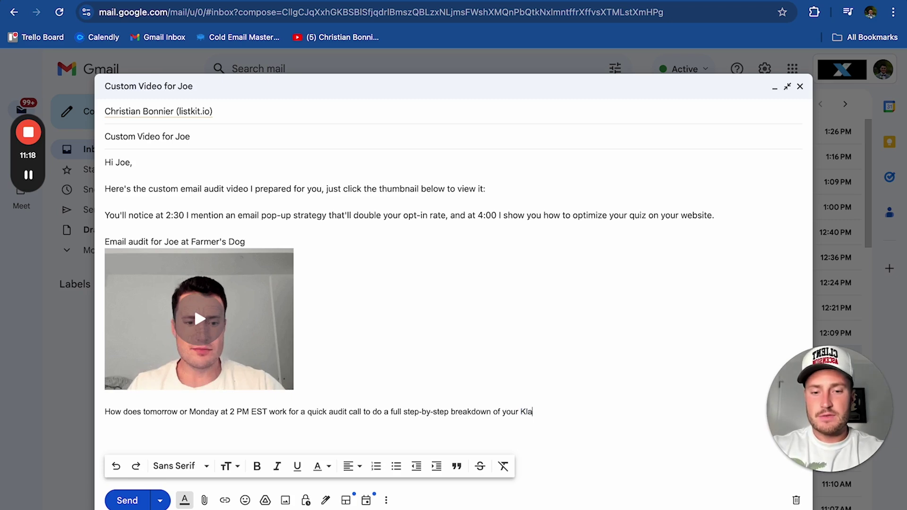
text(viyo?)
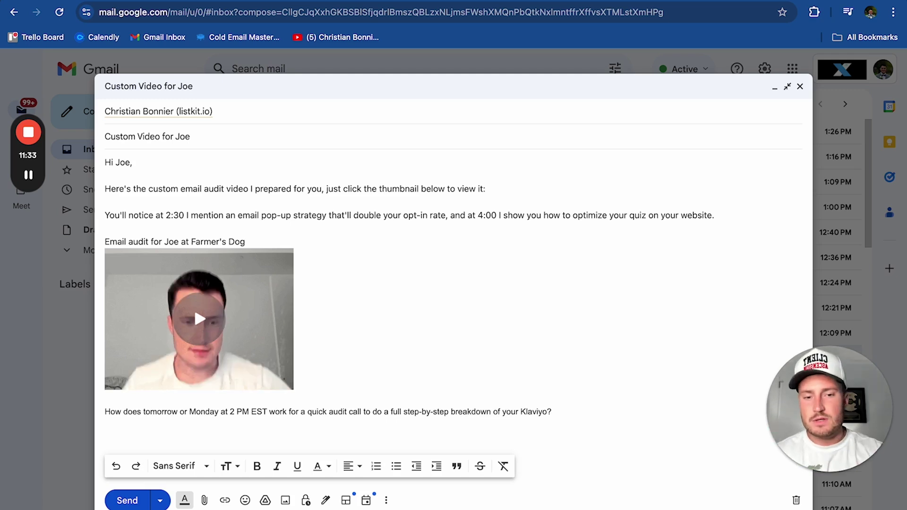
text(If those tiems )
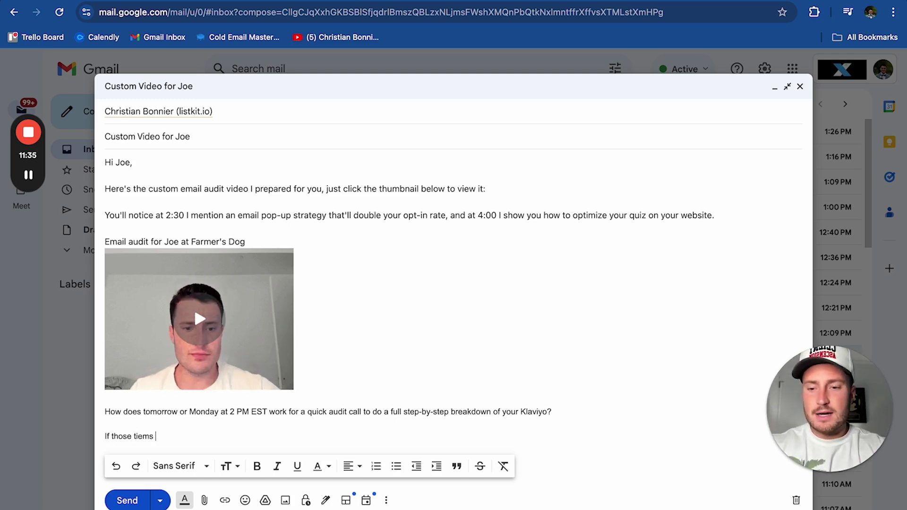
key(BackSpace)
key(BackSpace)
key(BackSpace)
key(BackSpace)
text(mes don't work with you, )
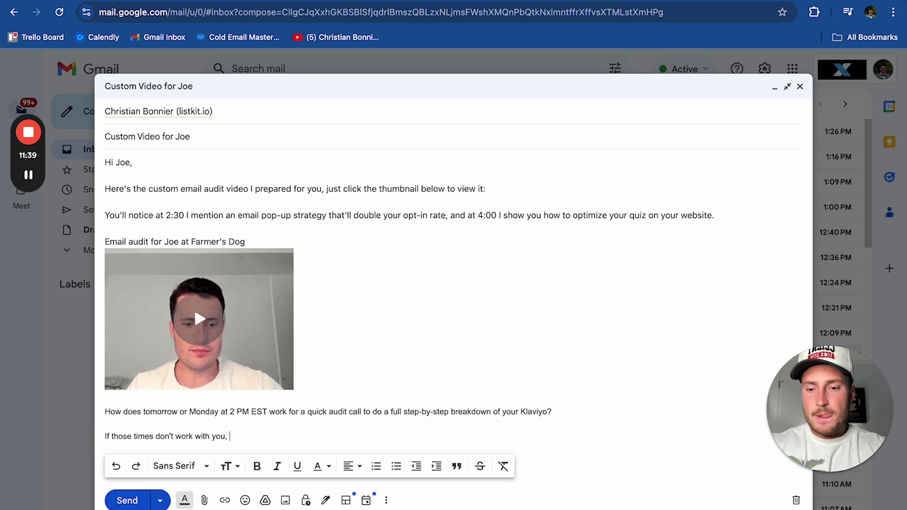
text(you can )
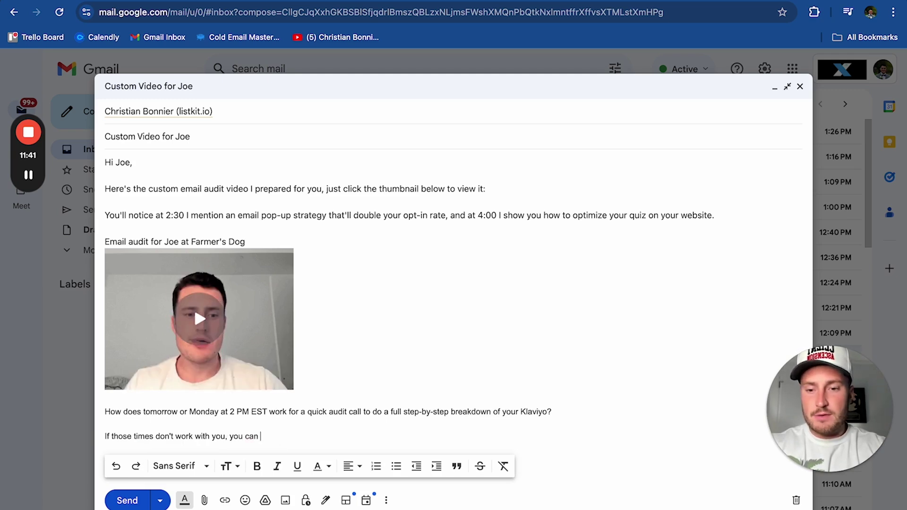
text(find something on my c)
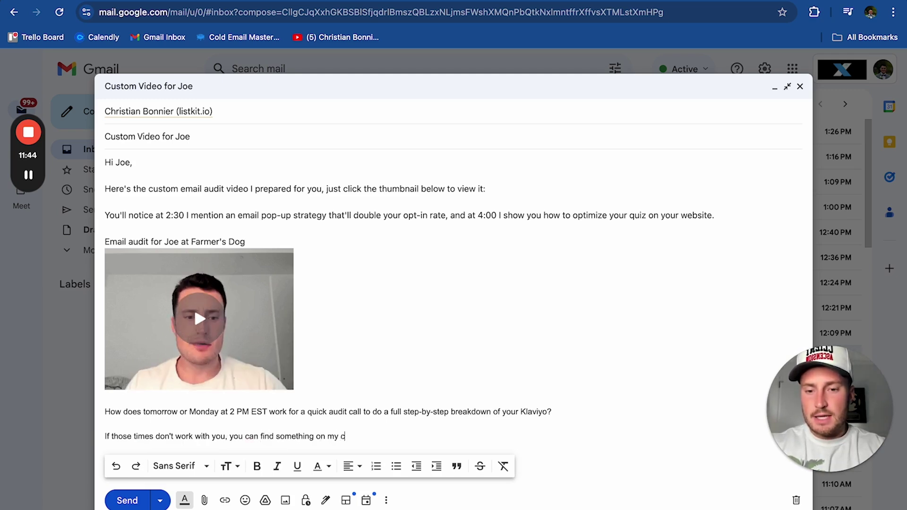
text(alendar here.)
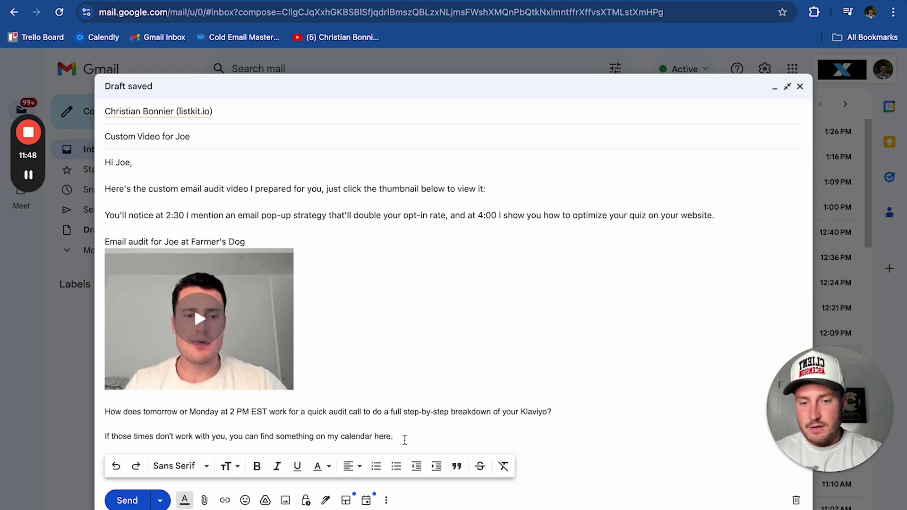
Start linking the word 'here' in the last line, then cancel without adding a link
double_click(383, 436)
click(225, 500)
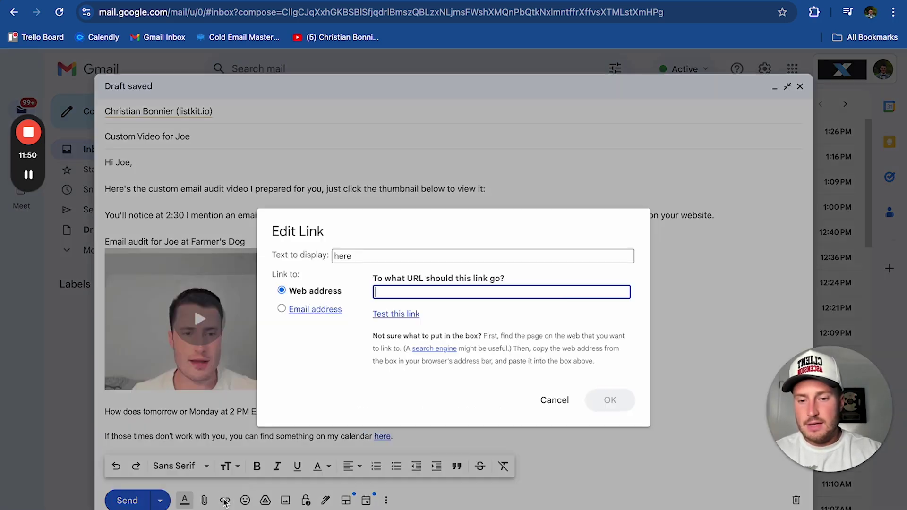
click(626, 227)
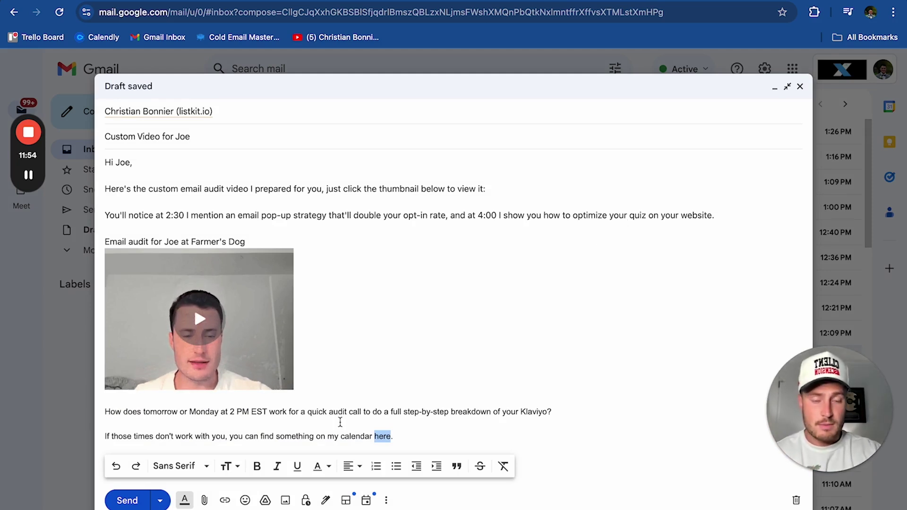
click(370, 414)
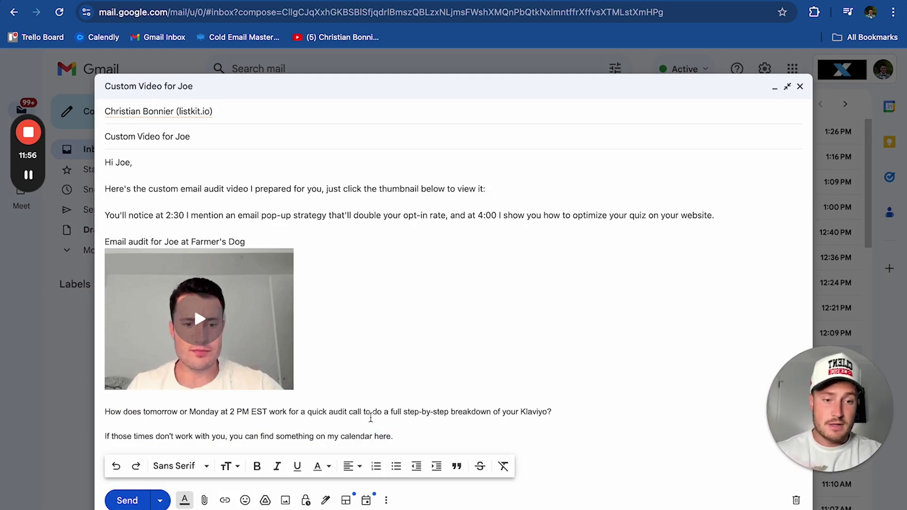
Replace 'you can find' with 'feel free to grab' in the calendar line
double_click(236, 436)
text(feel)
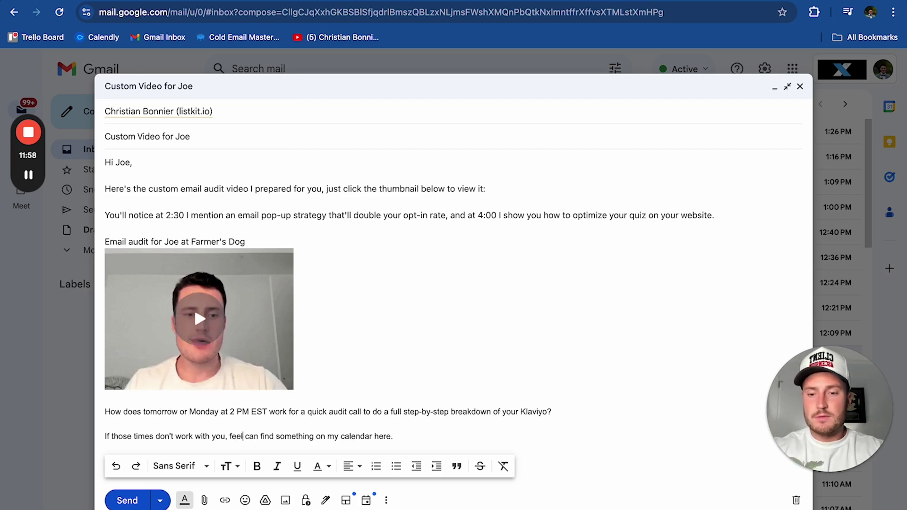
double_click(249, 436)
text(free to)
double_click(277, 436)
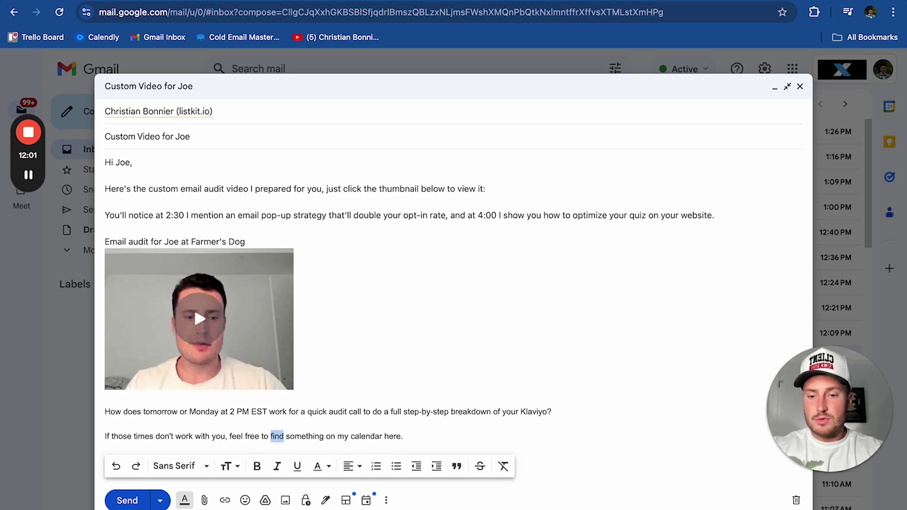
text(grab)
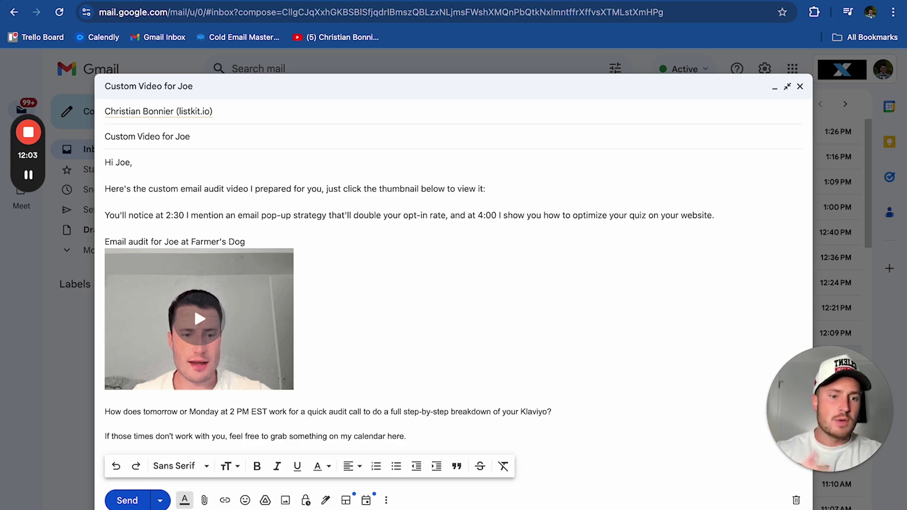